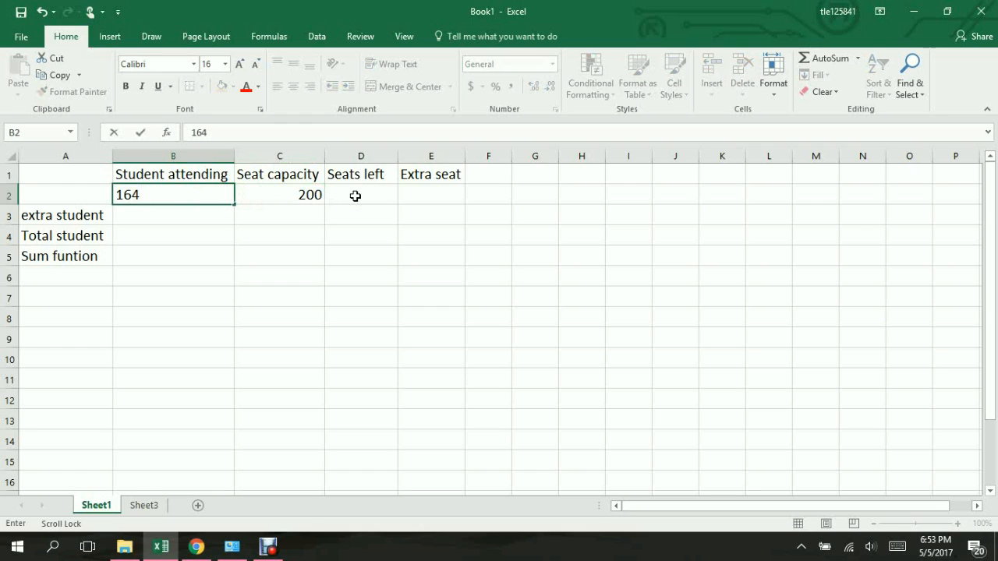
Step: Calculate the seats left in D2 by subtracting students attending from seat capacity with =C2-B2
{"action": "left_click", "coordinate": [355, 196]}
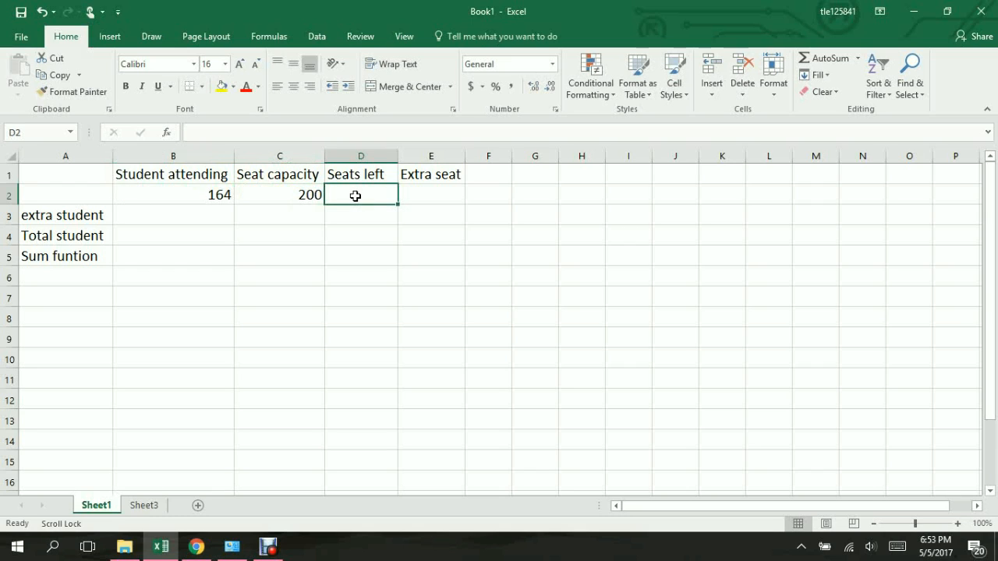
{"action": "type", "text": "="}
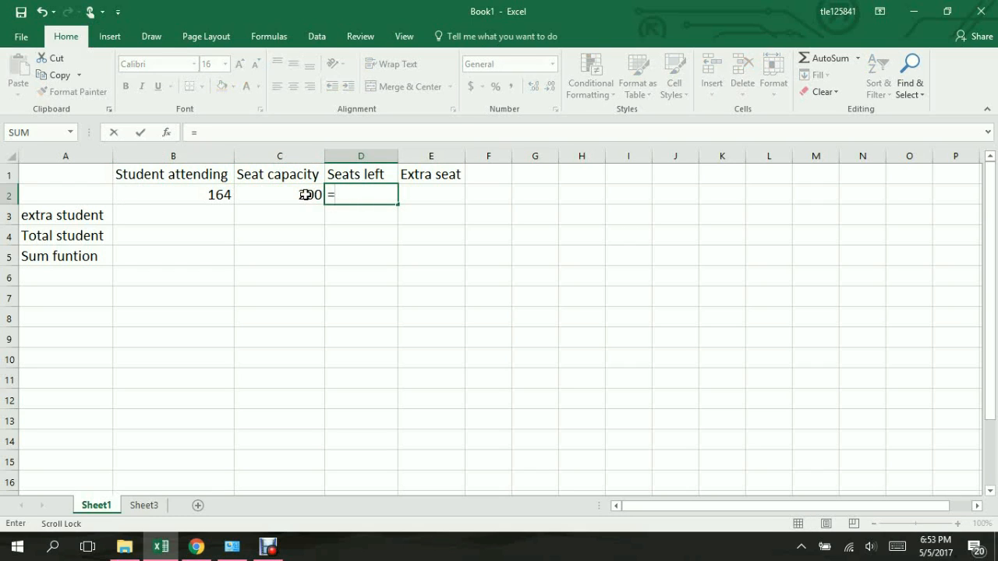
{"action": "left_click", "coordinate": [305, 194]}
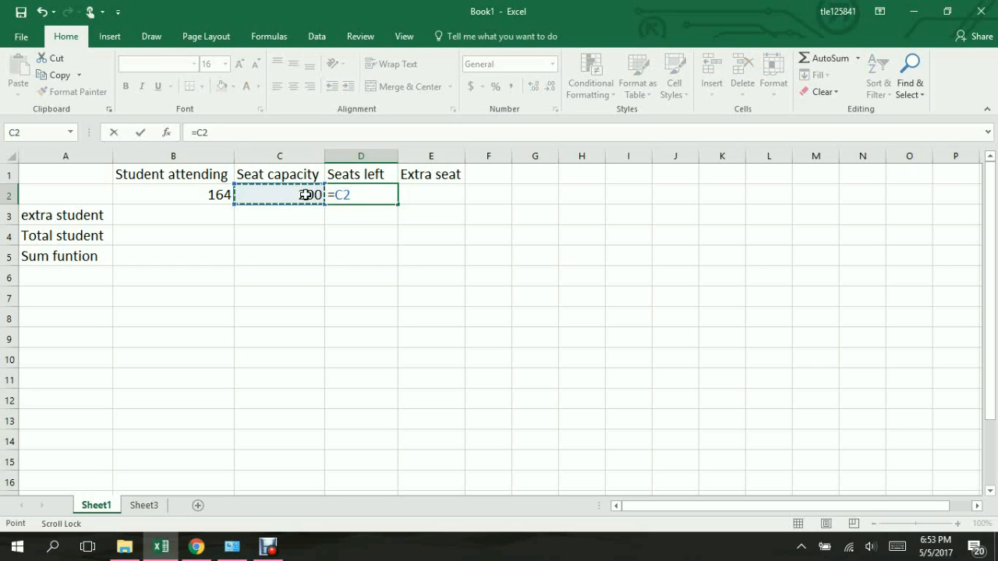
{"action": "type", "text": "-"}
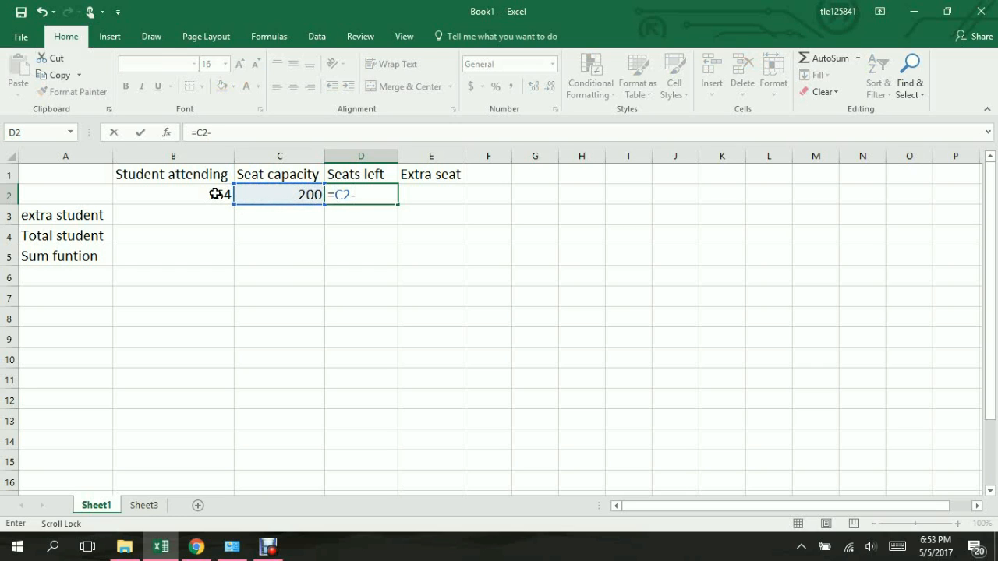
{"action": "left_click", "coordinate": [215, 194]}
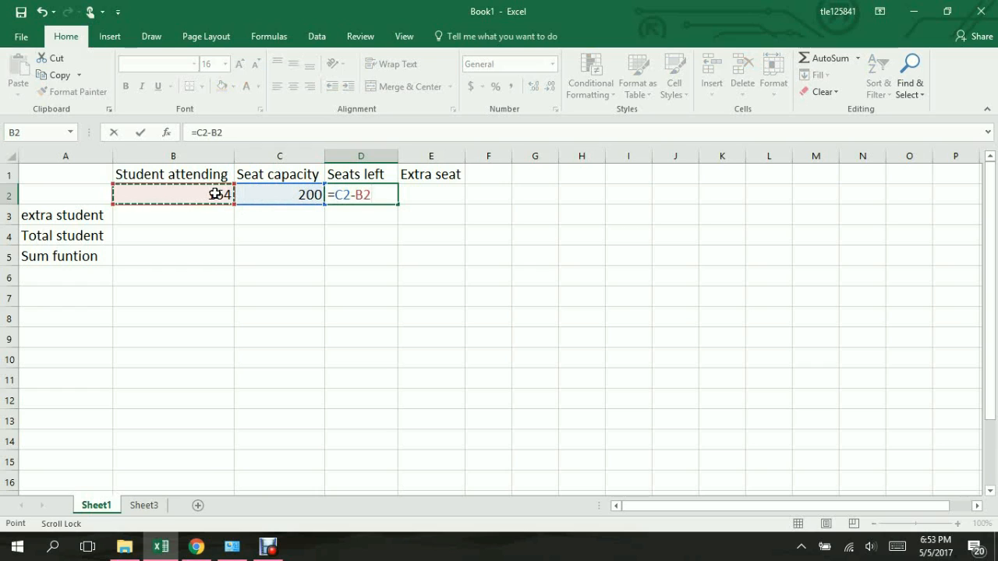
{"action": "key", "text": "Return"}
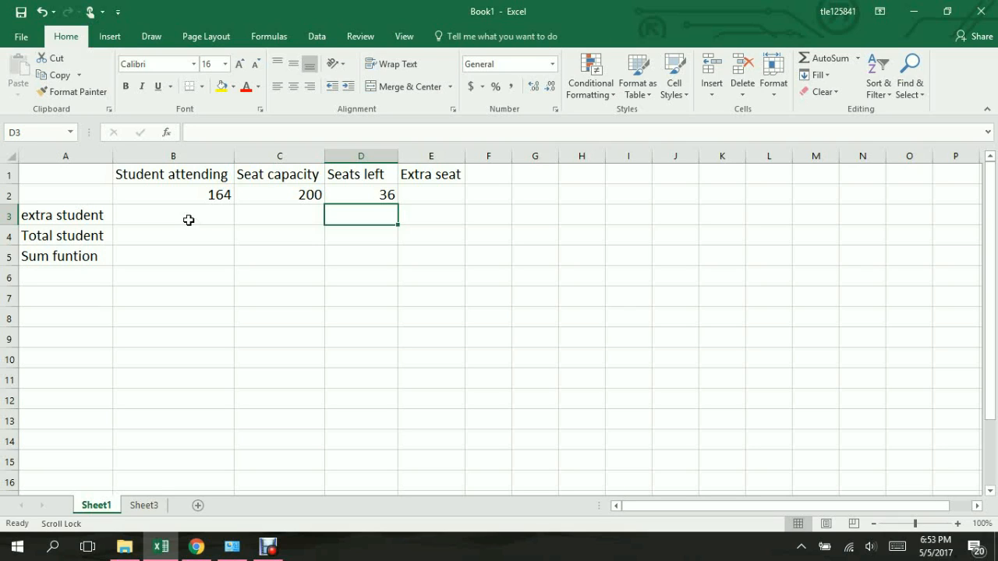
Step: Enter 54 extra students in B3 and calculate the total students in B4 with =B2+B3
{"action": "left_click", "coordinate": [188, 220]}
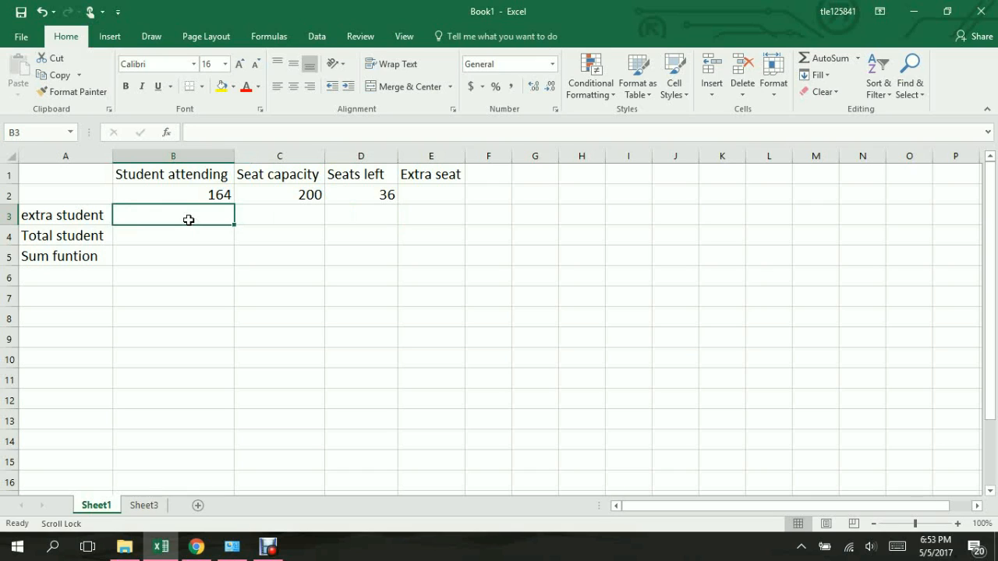
{"action": "type", "text": "54"}
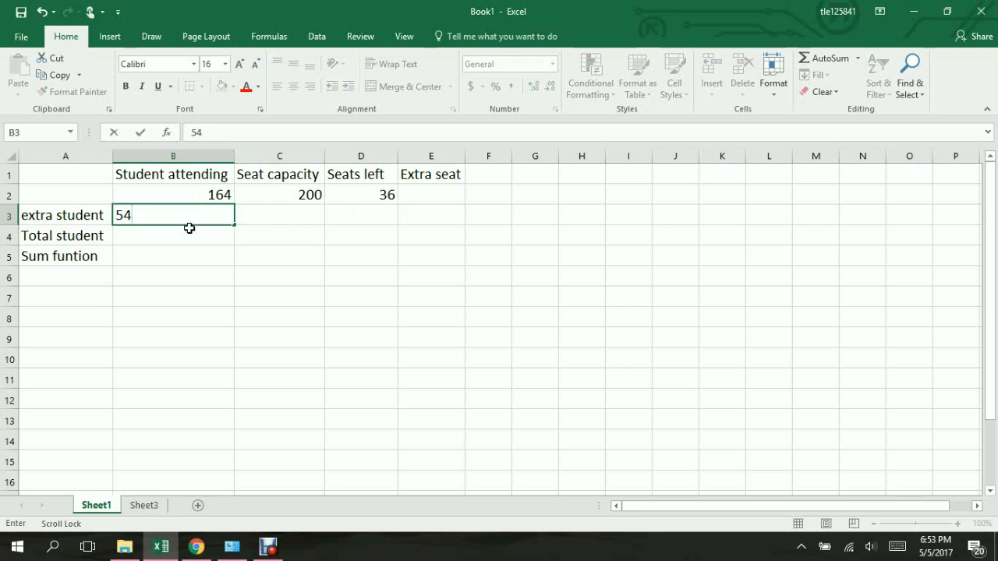
{"action": "left_click", "coordinate": [191, 234]}
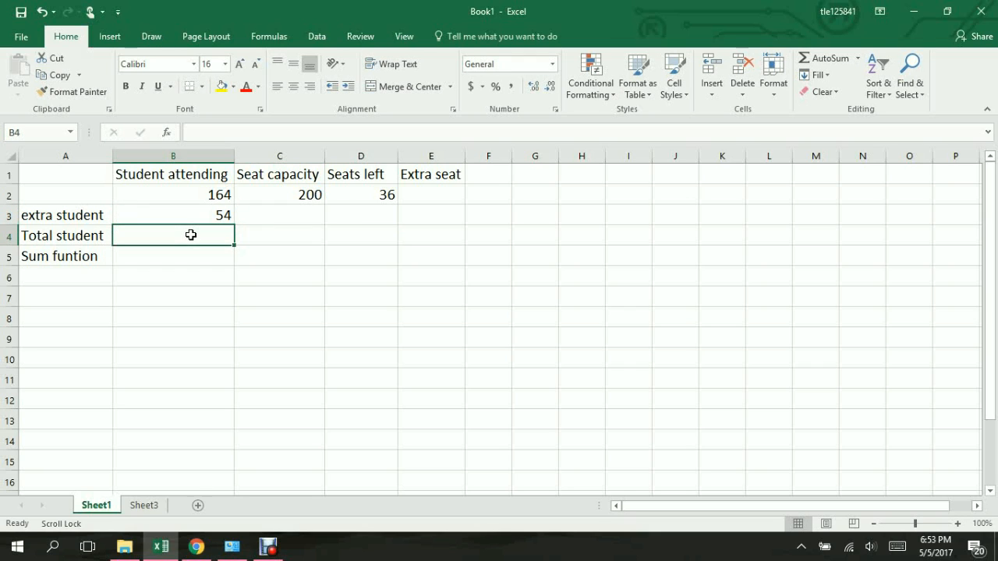
{"action": "type", "text": "="}
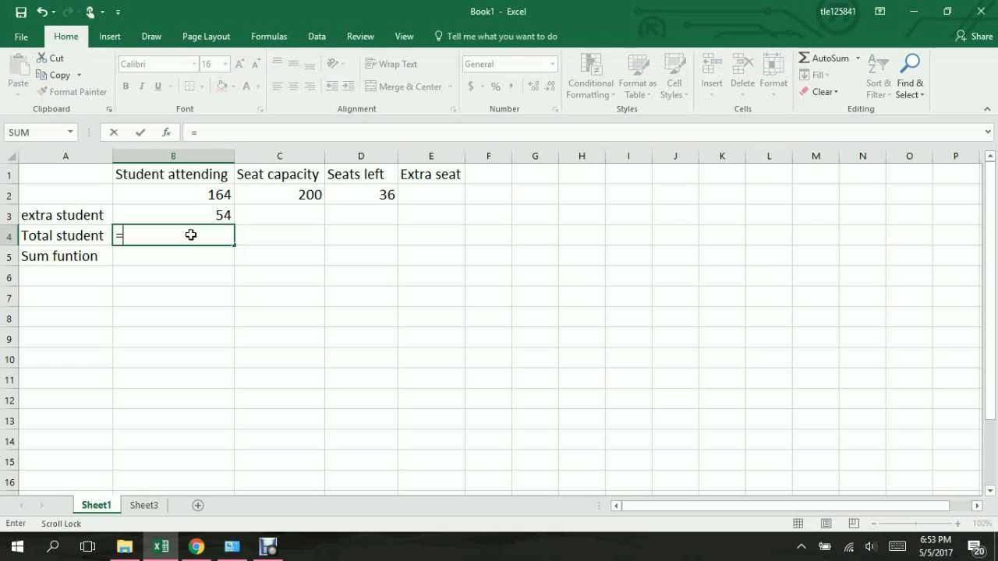
{"action": "left_click", "coordinate": [203, 195]}
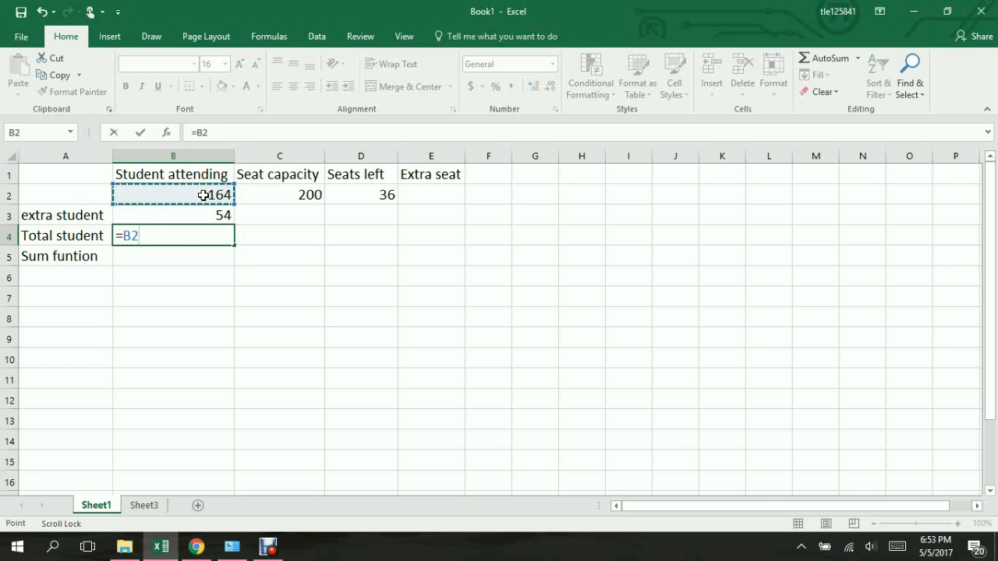
{"action": "type", "text": "+"}
{"action": "left_click", "coordinate": [197, 215]}
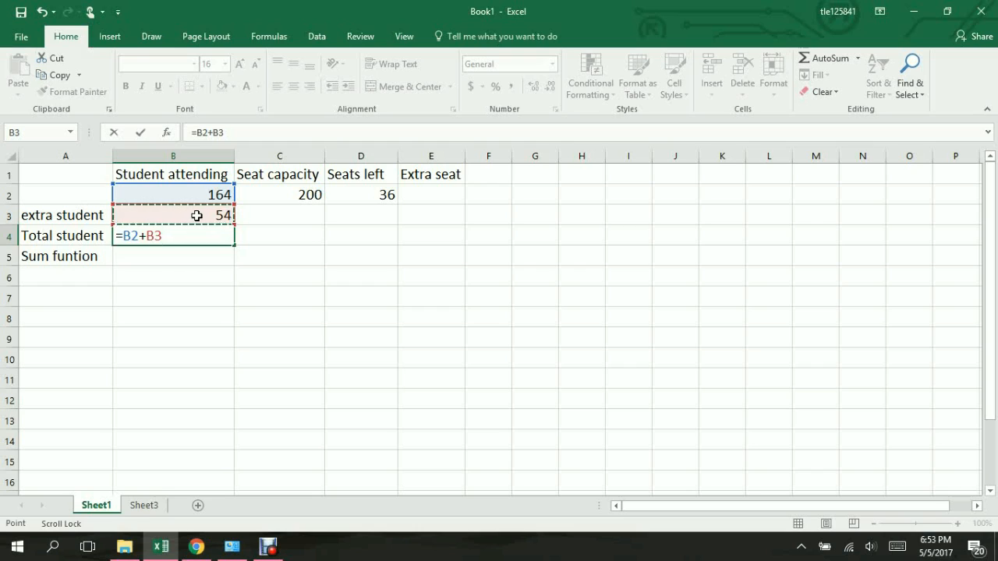
{"action": "key", "text": "Return"}
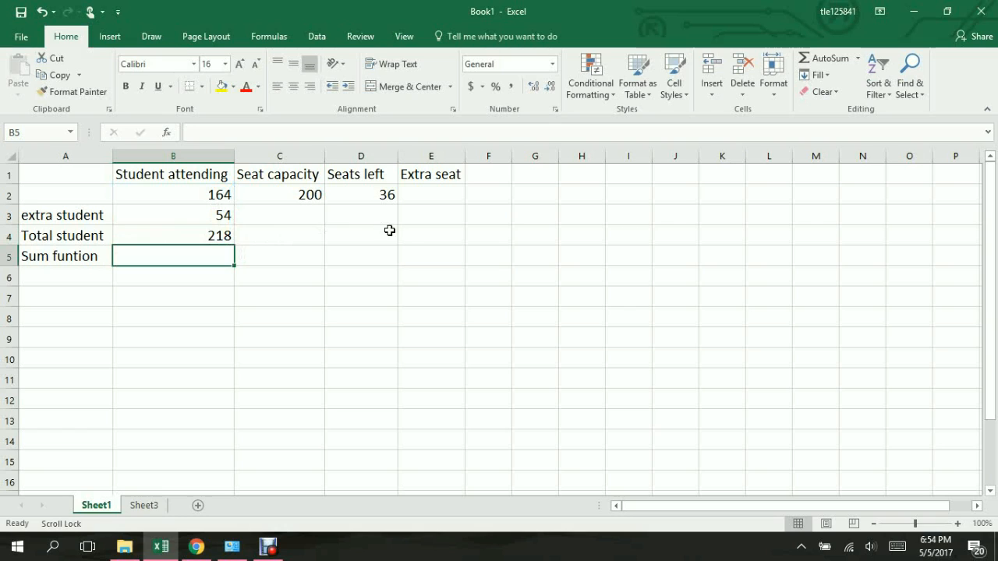
Step: Calculate the extra seats in E4 on the Total student row with =B4-C2-D2
{"action": "left_click", "coordinate": [413, 237]}
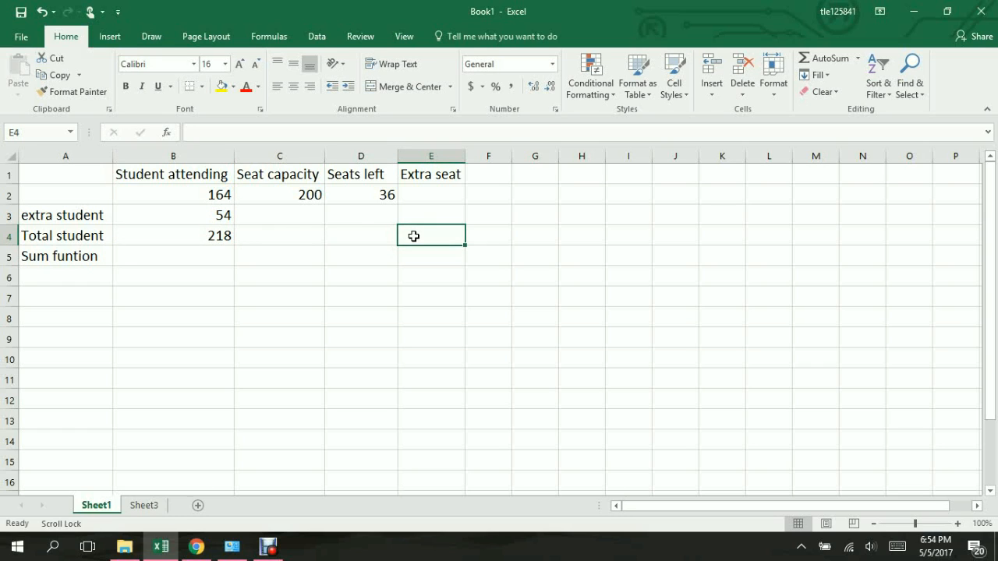
{"action": "type", "text": "="}
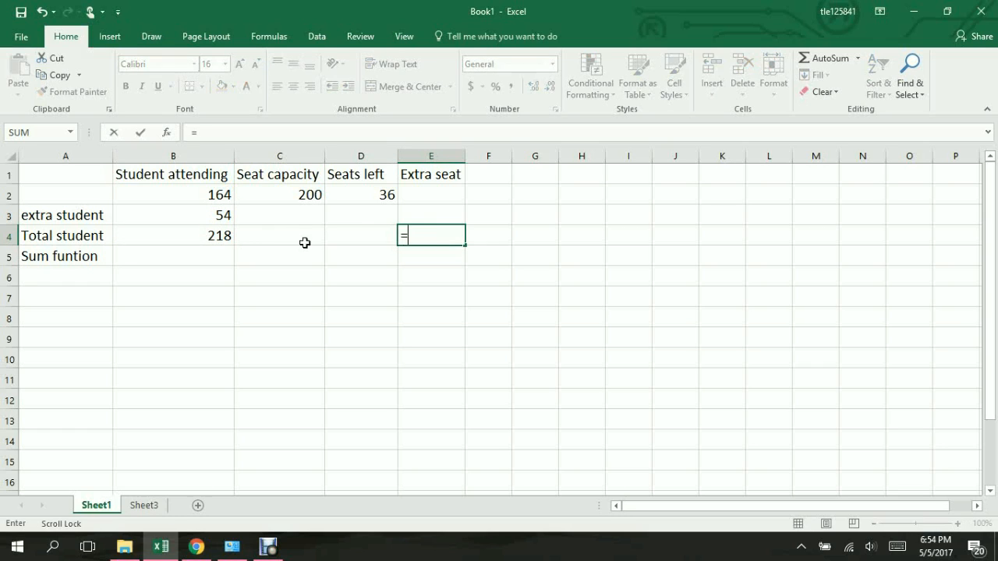
{"action": "left_click", "coordinate": [222, 237]}
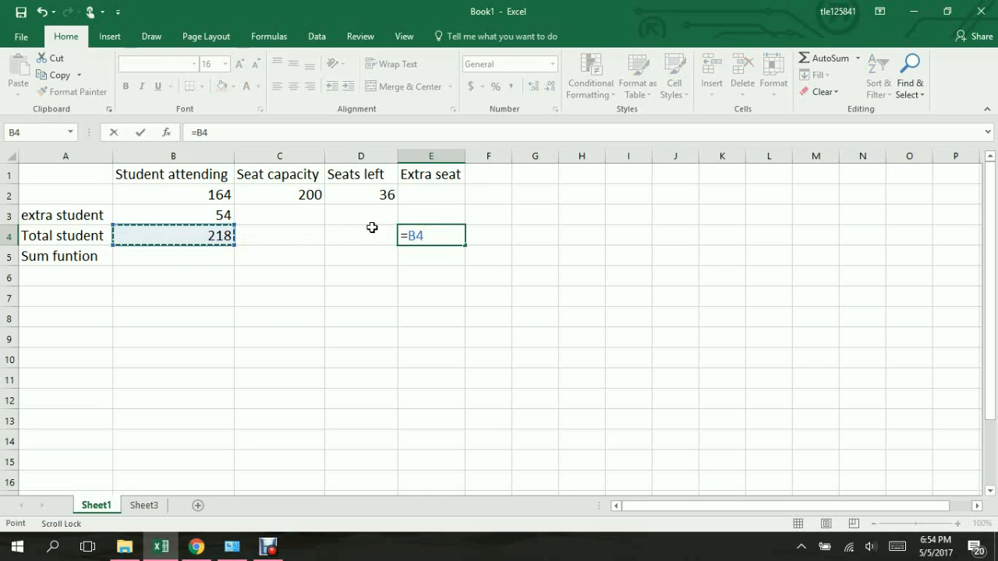
{"action": "type", "text": "-"}
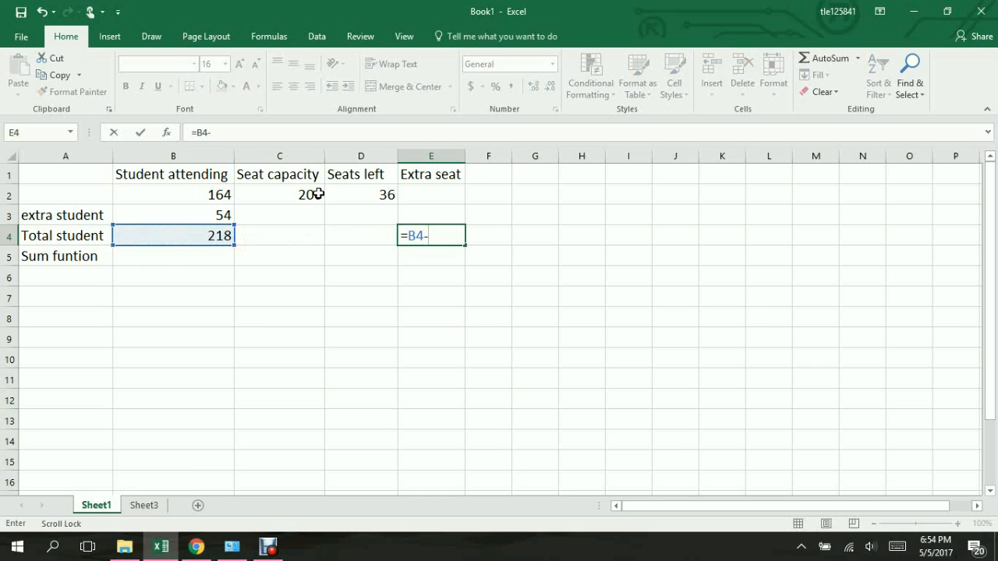
{"action": "left_click", "coordinate": [307, 194]}
{"action": "type", "text": "-"}
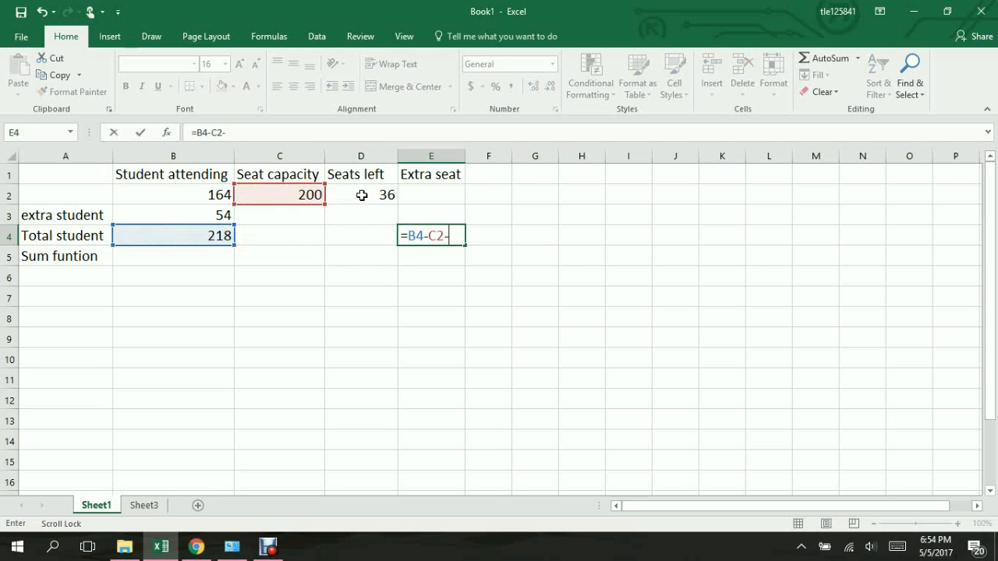
{"action": "left_click", "coordinate": [361, 195]}
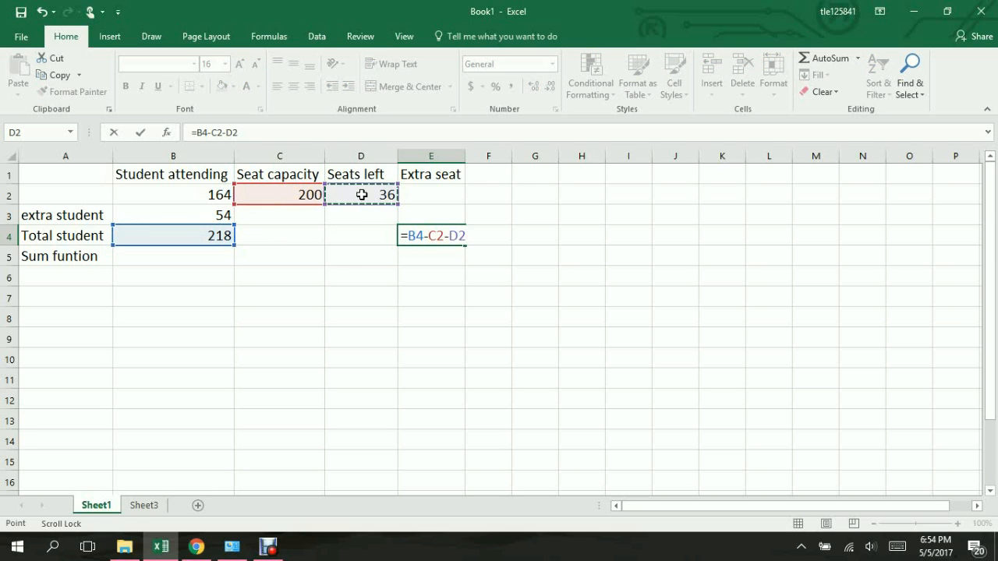
{"action": "key", "text": "Return"}
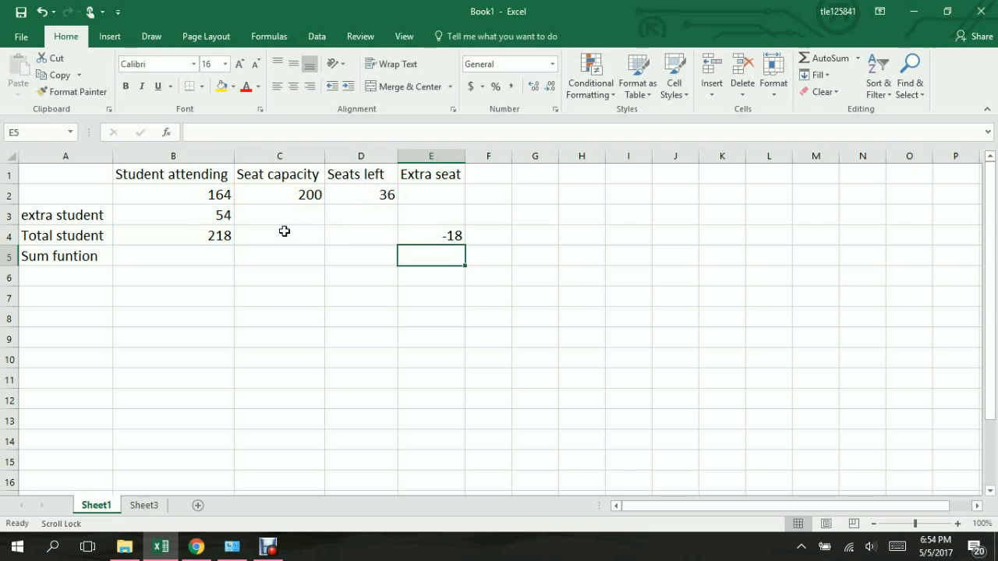
Step: Set the students attending in B2 to 150 and check the formula cells D2 and E4
{"action": "left_click", "coordinate": [203, 197]}
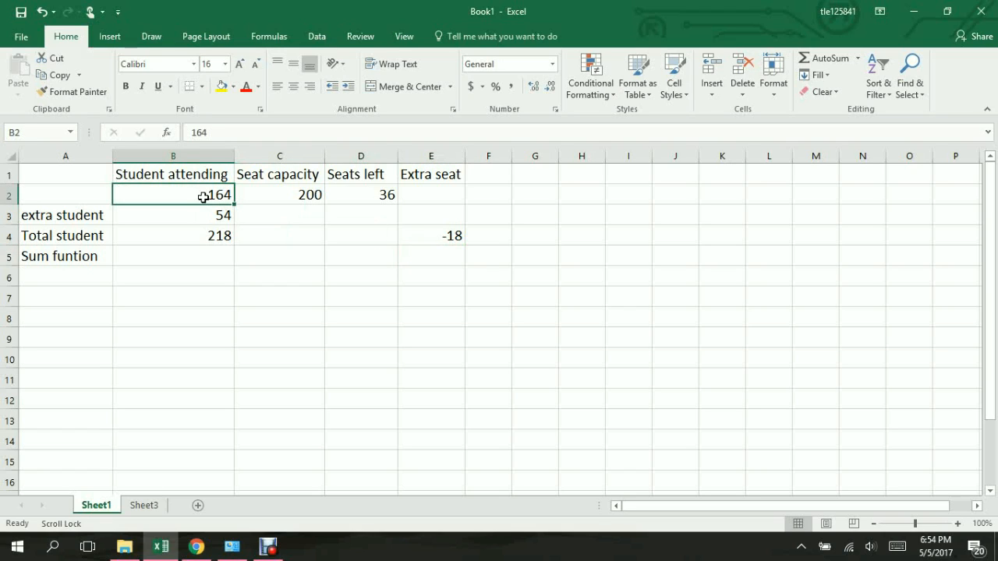
{"action": "type", "text": "150"}
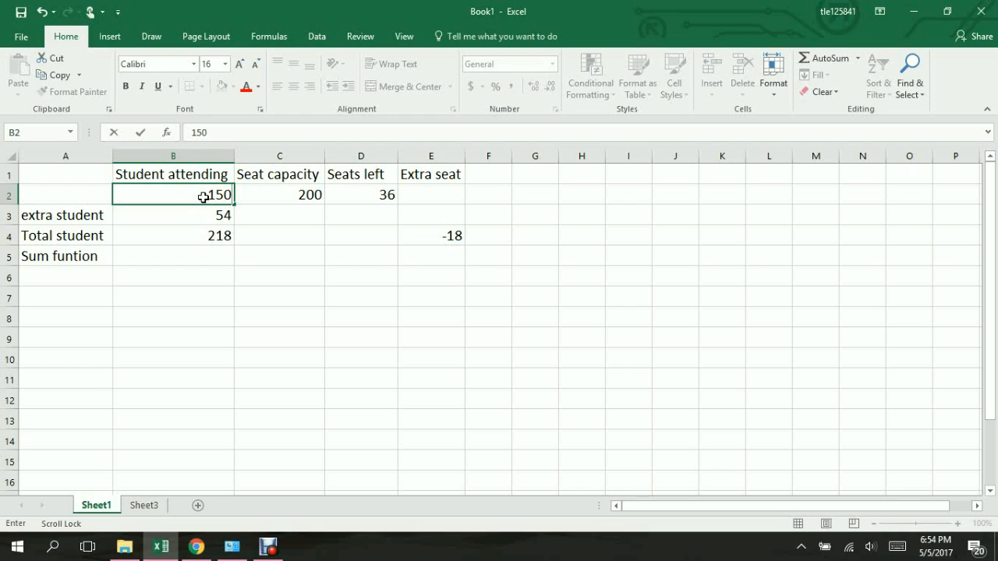
{"action": "key", "text": "Return"}
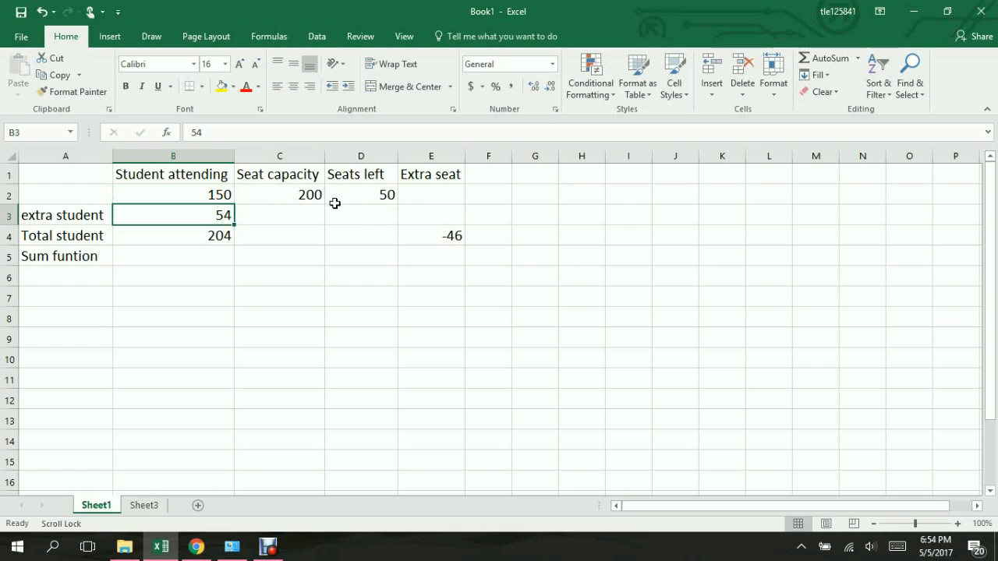
{"action": "left_click", "coordinate": [375, 195]}
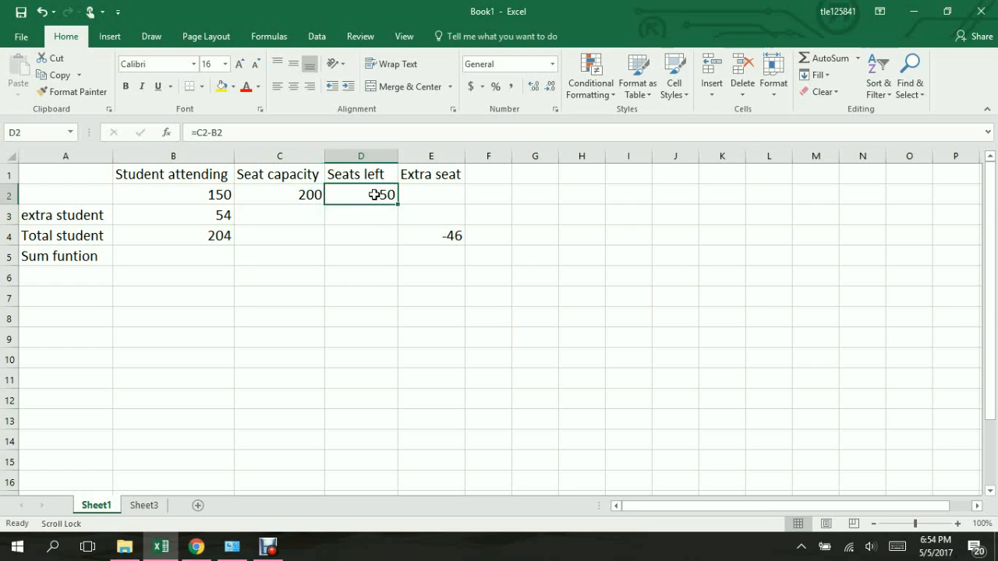
{"action": "left_click", "coordinate": [458, 238]}
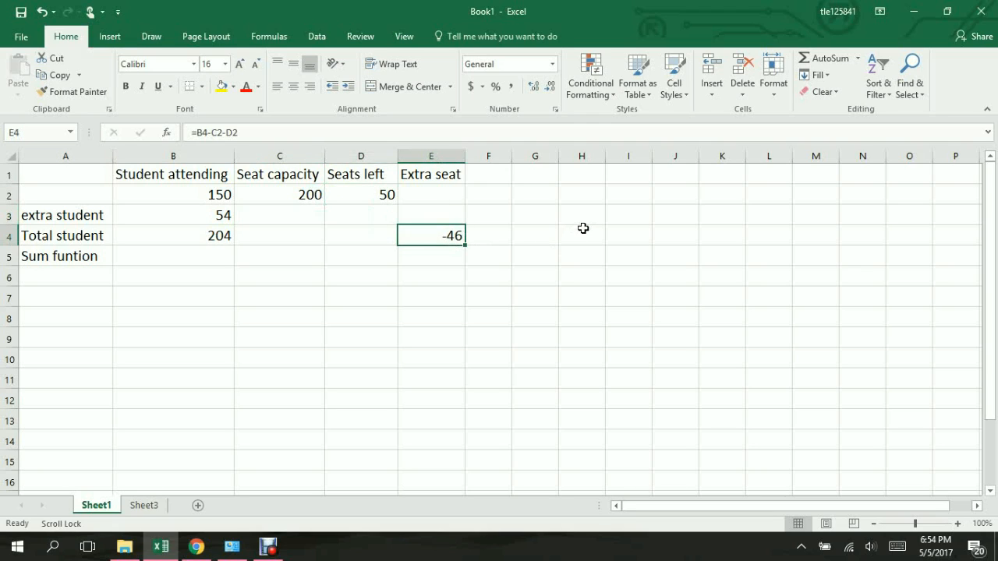
Step: Add up B2:B3 in B5 with the SUM function and compare it with the total in B4
{"action": "left_click", "coordinate": [211, 260]}
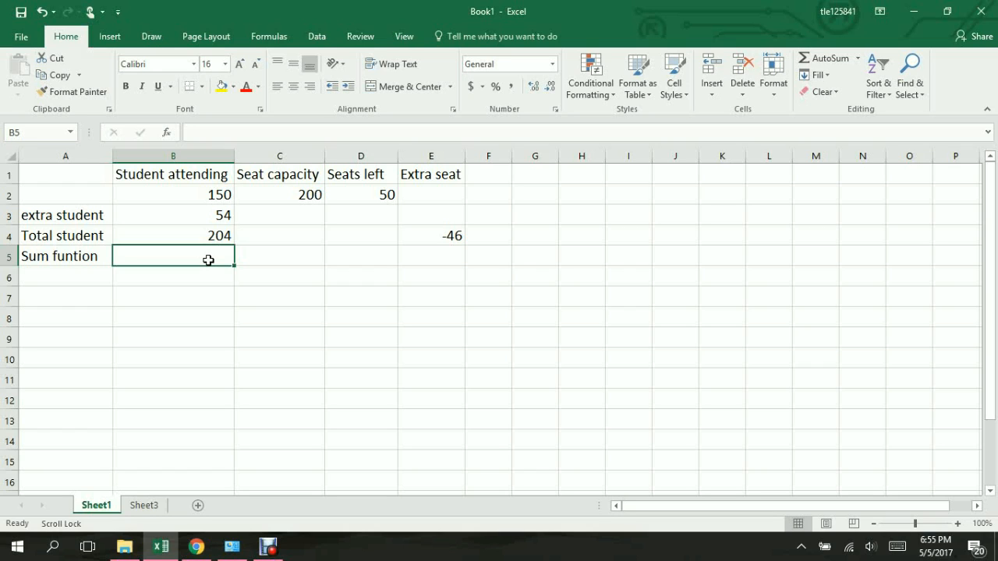
{"action": "type", "text": "="}
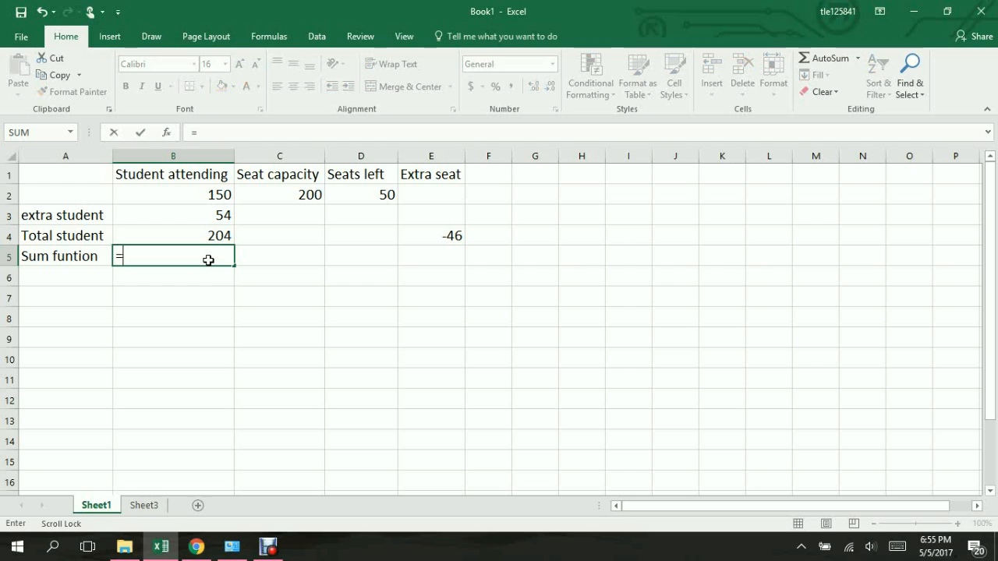
{"action": "type", "text": "sum"}
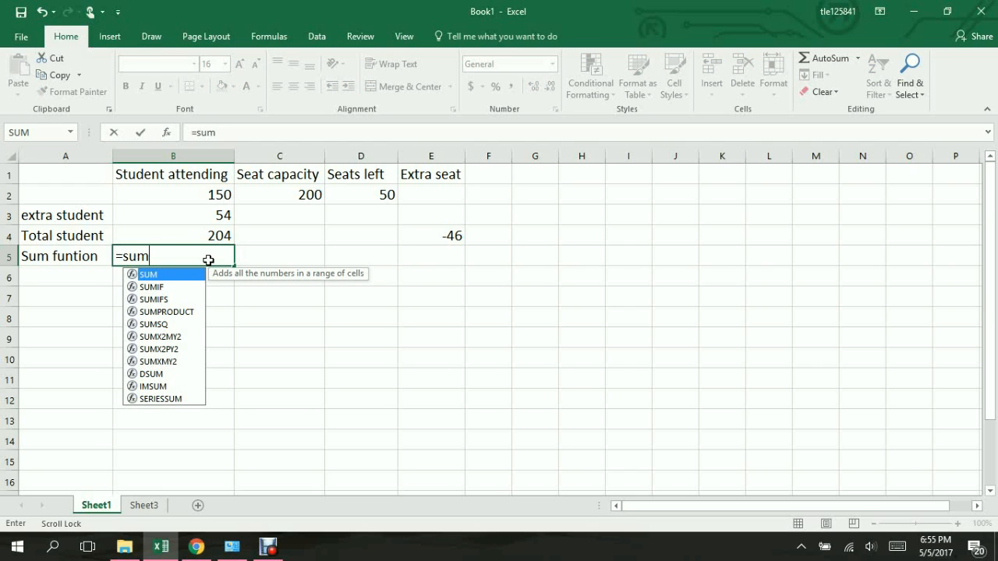
{"action": "key", "text": "Tab"}
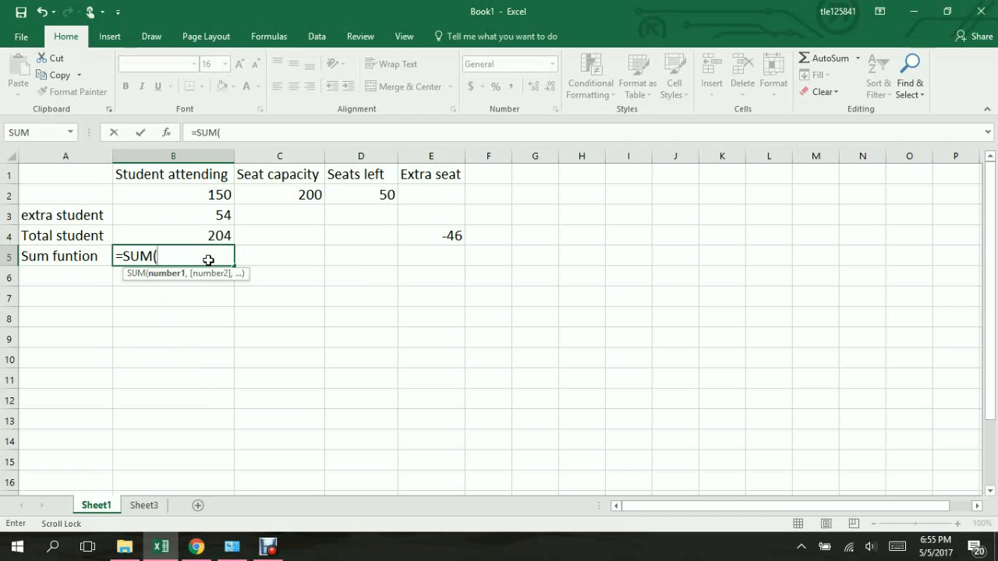
{"action": "left_click", "coordinate": [193, 197]}
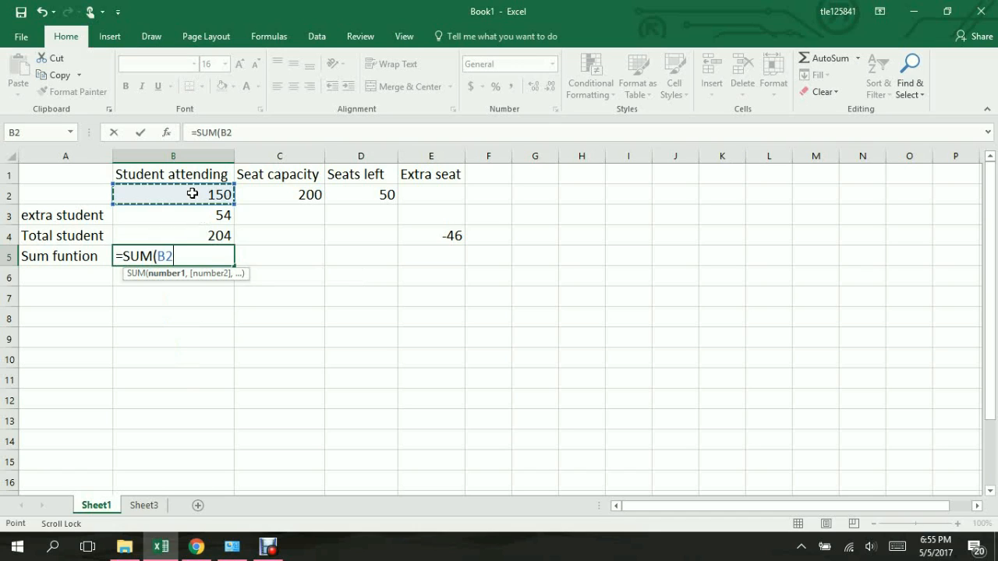
{"action": "left_click_drag", "start_coordinate": [192, 204], "coordinate": [192, 214]}
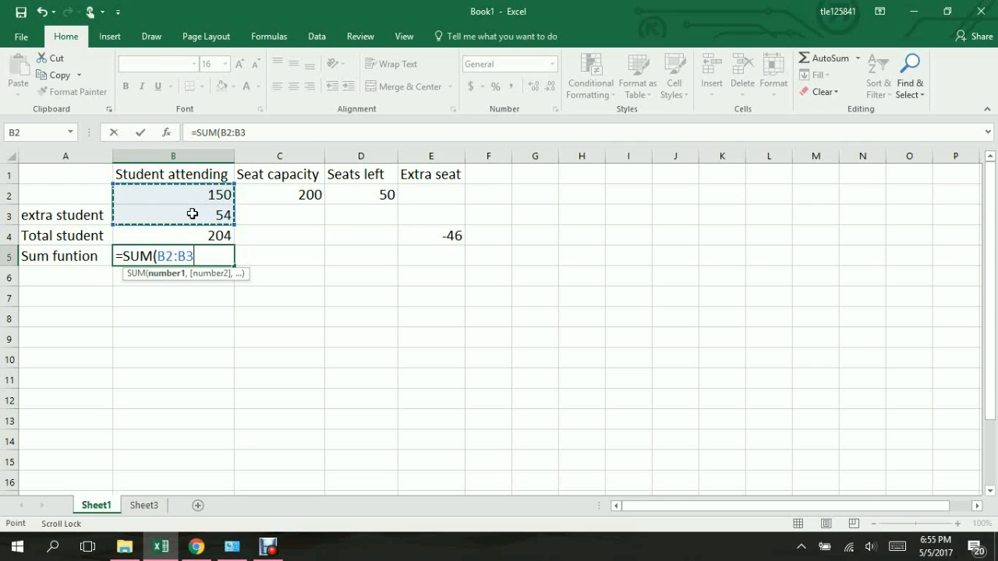
{"action": "key", "text": "Return"}
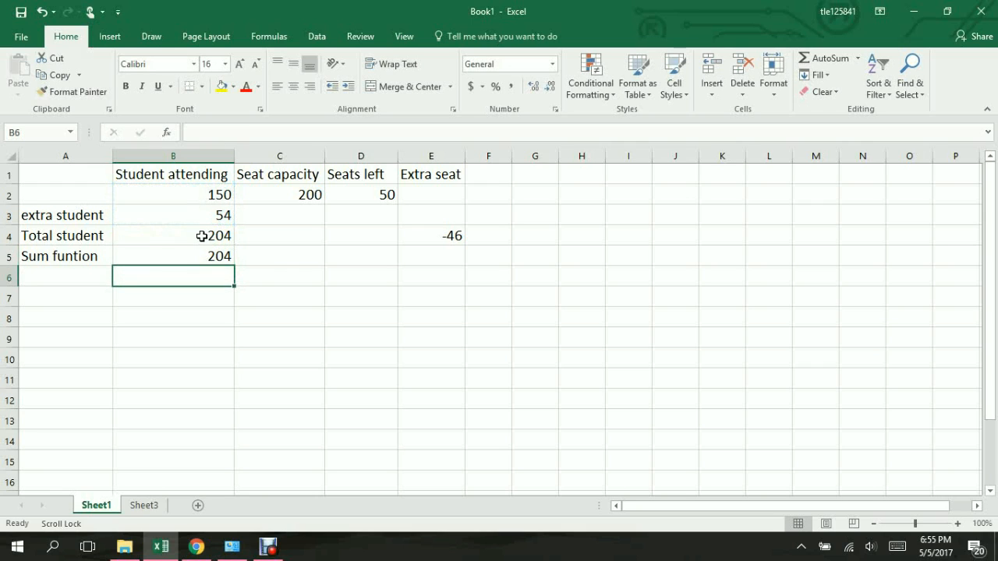
{"action": "left_click", "coordinate": [202, 236]}
{"action": "left_click", "coordinate": [200, 262]}
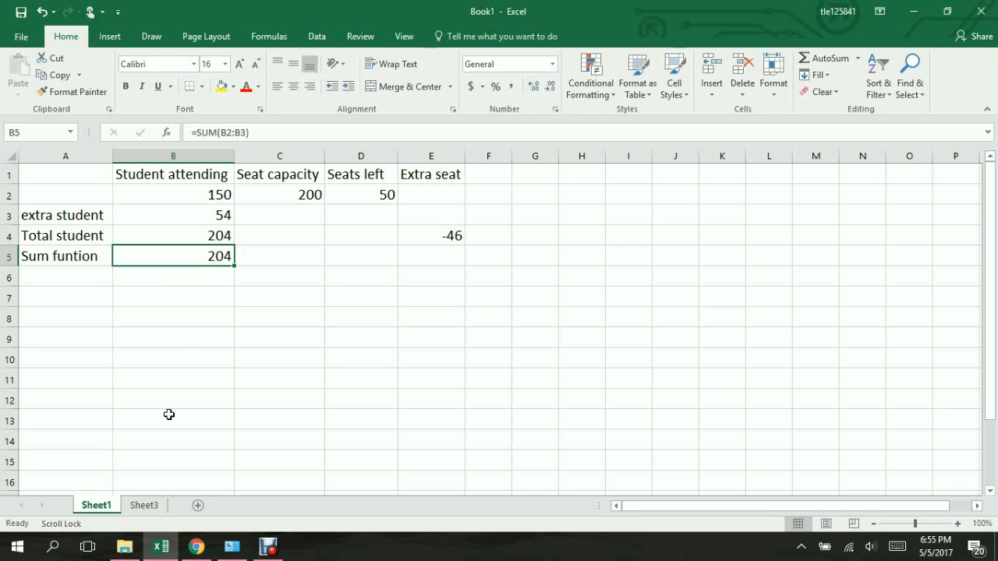
Step: On Sheet3, enter a goal of 20000 in A2 and a monthly saving of 230 in B2
{"action": "left_click", "coordinate": [145, 506]}
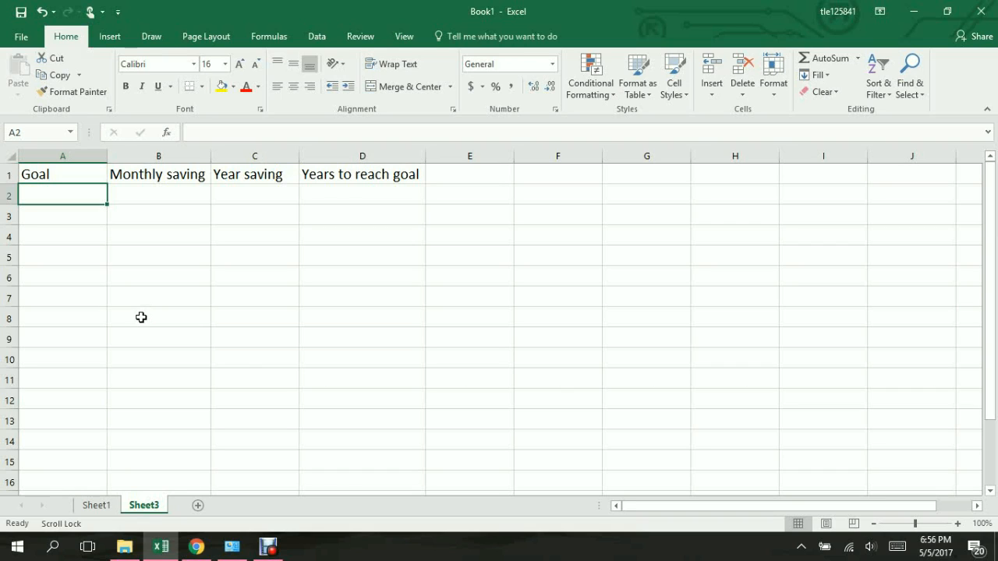
{"action": "left_click", "coordinate": [156, 201]}
{"action": "left_click", "coordinate": [86, 202]}
{"action": "type", "text": "20"}
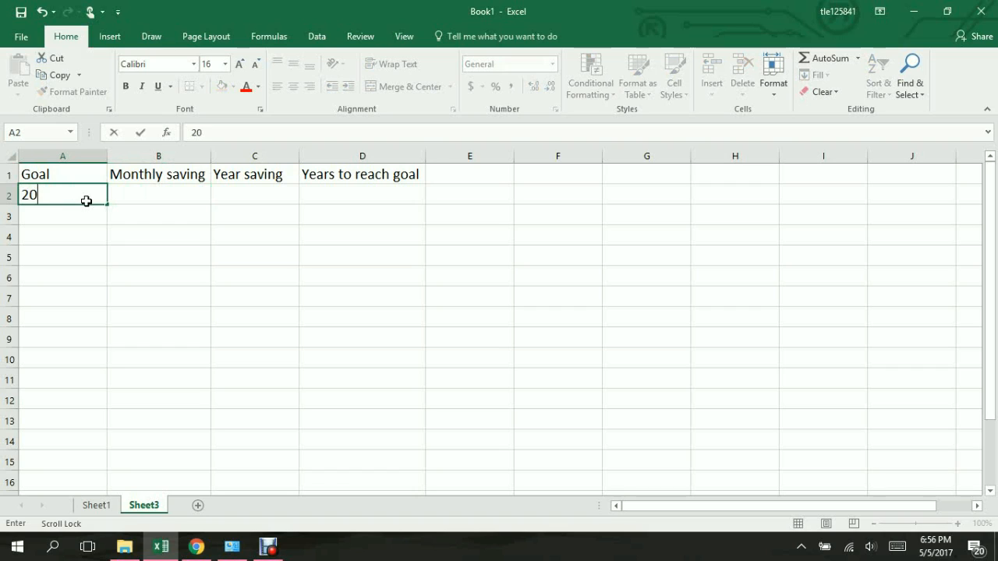
{"action": "type", "text": "000"}
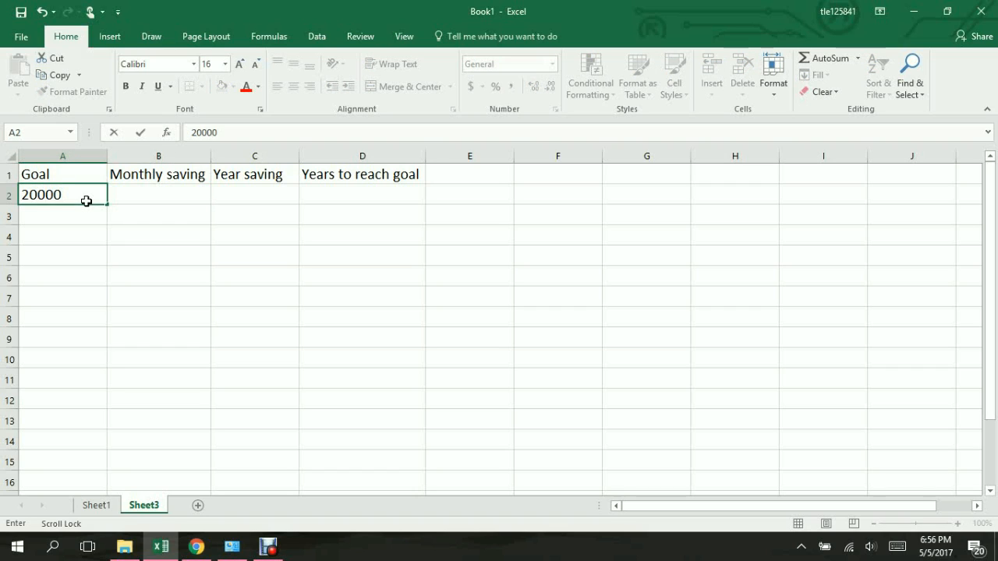
{"action": "left_click", "coordinate": [143, 195]}
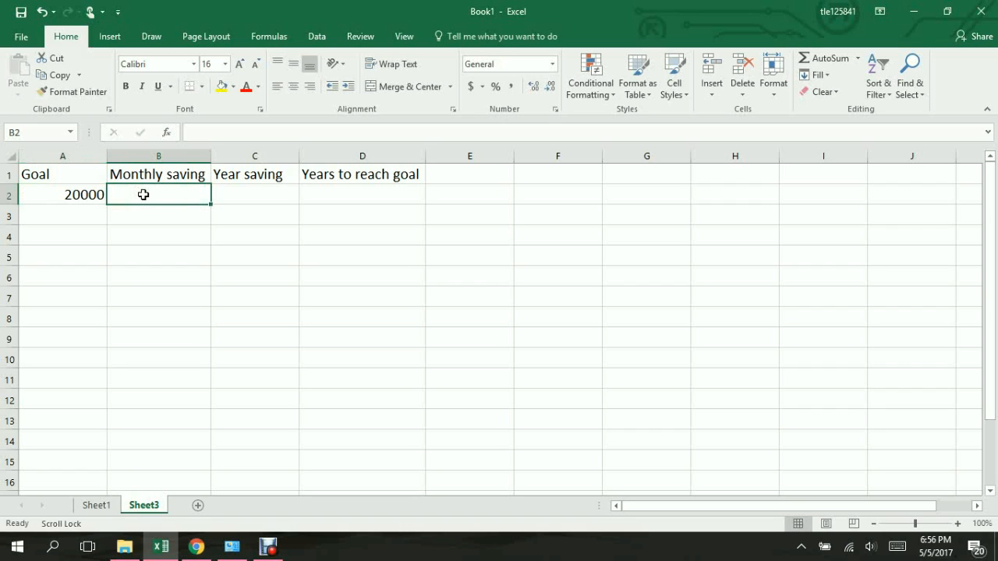
{"action": "type", "text": "230"}
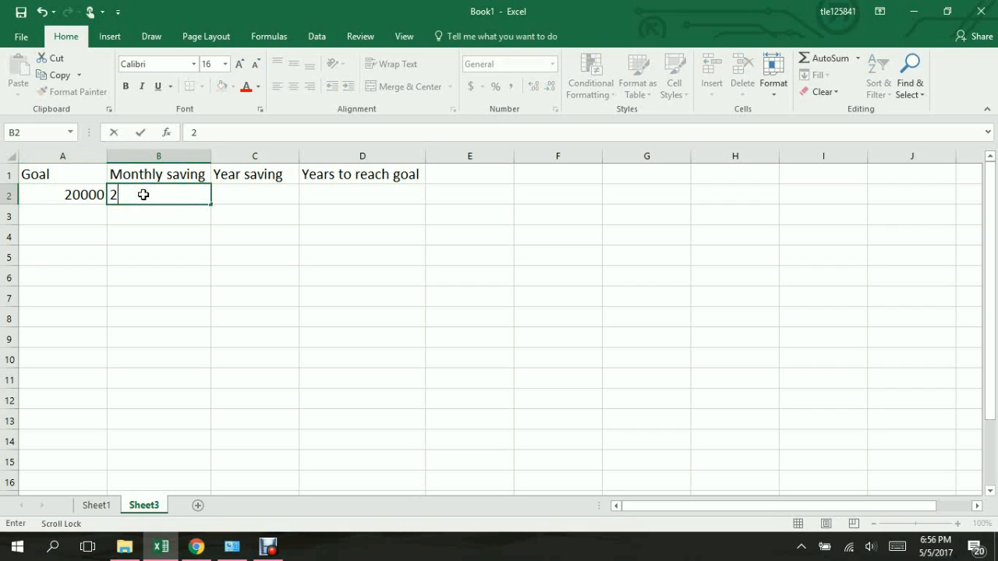
Step: Calculate the year saving in C2 with the formula =B2*12
{"action": "left_click", "coordinate": [240, 202]}
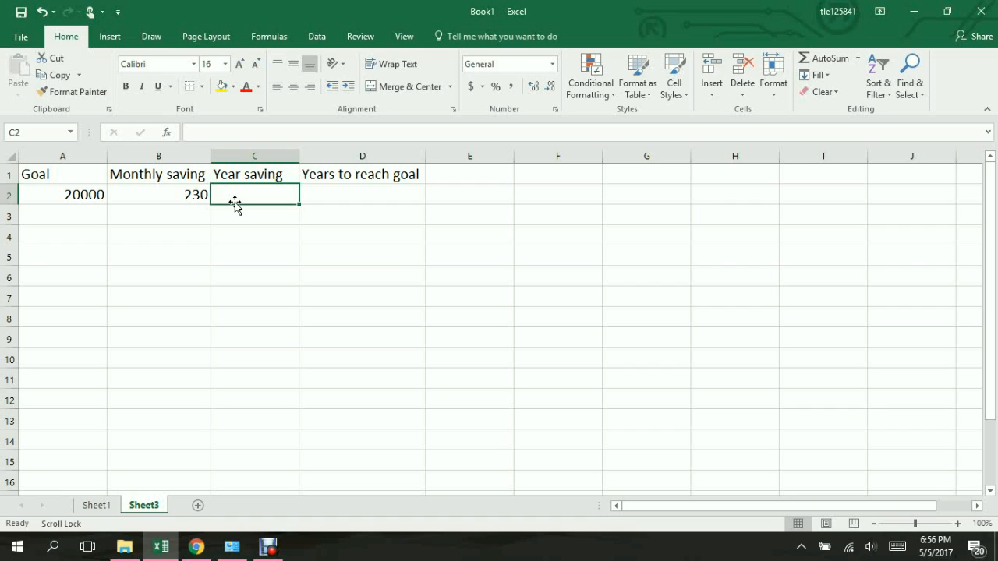
{"action": "type", "text": "="}
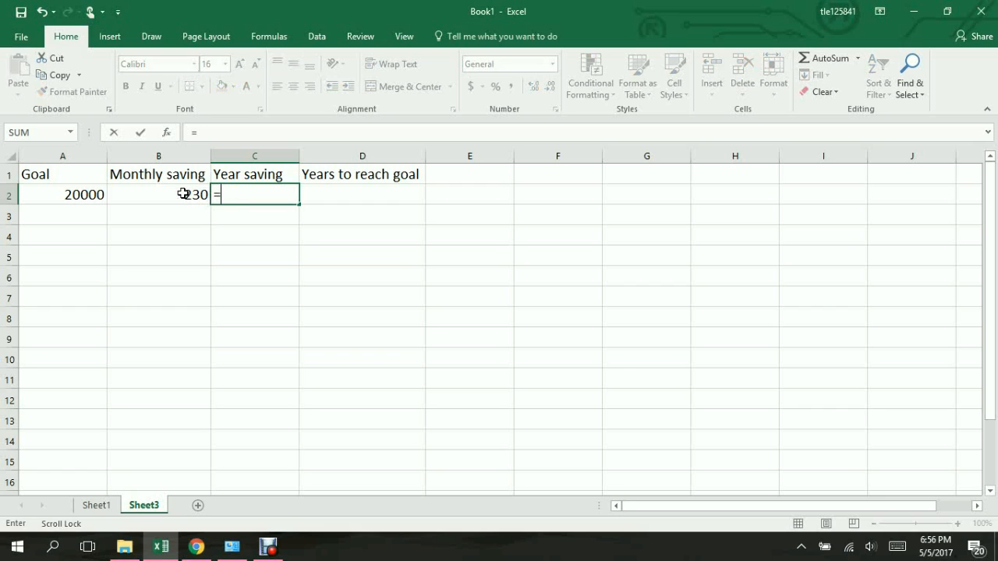
{"action": "left_click", "coordinate": [184, 194]}
{"action": "type", "text": "*12"}
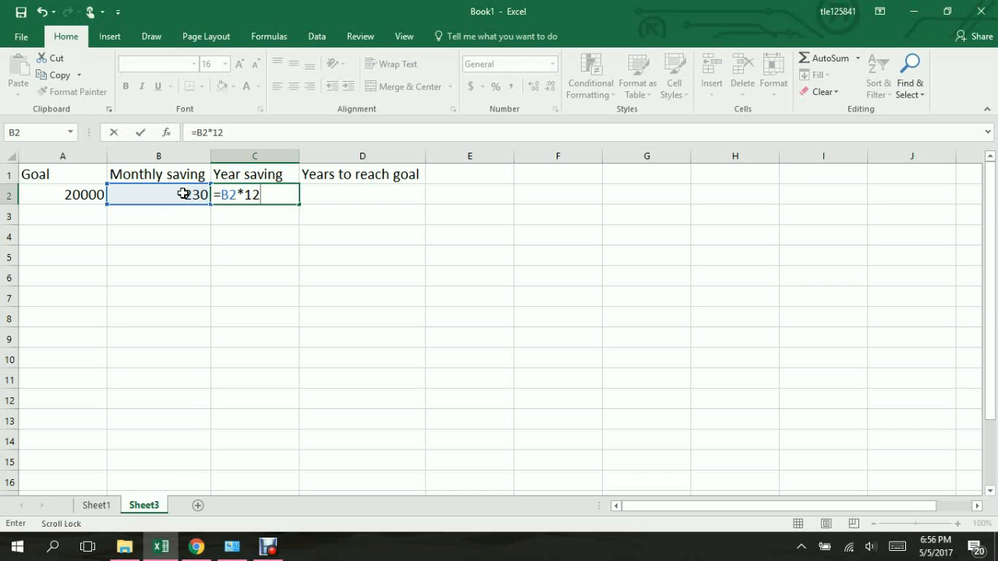
{"action": "key", "text": "Return"}
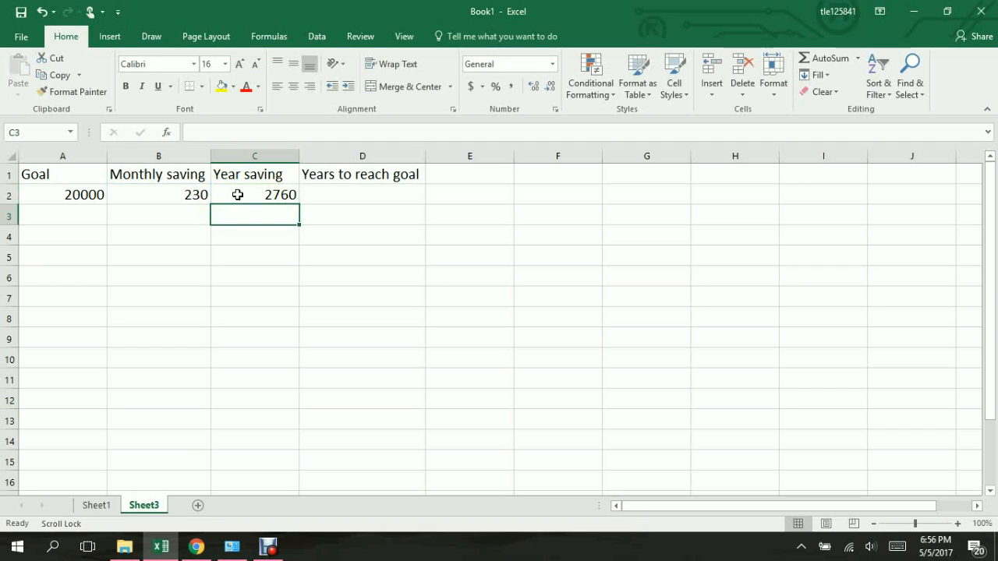
Step: Calculate the years to reach the goal in D2 with the formula =A2/C2
{"action": "left_click", "coordinate": [375, 197]}
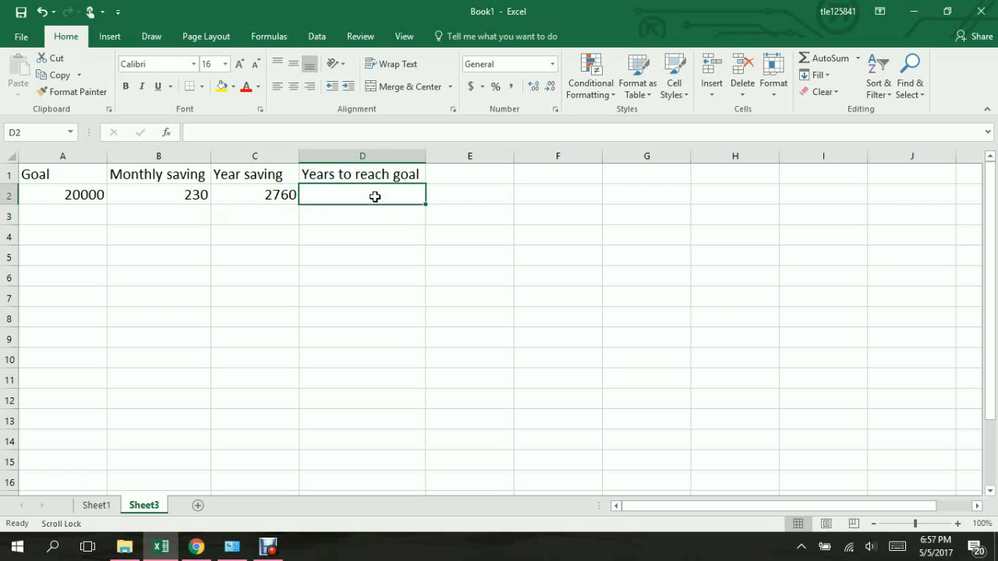
{"action": "type", "text": "="}
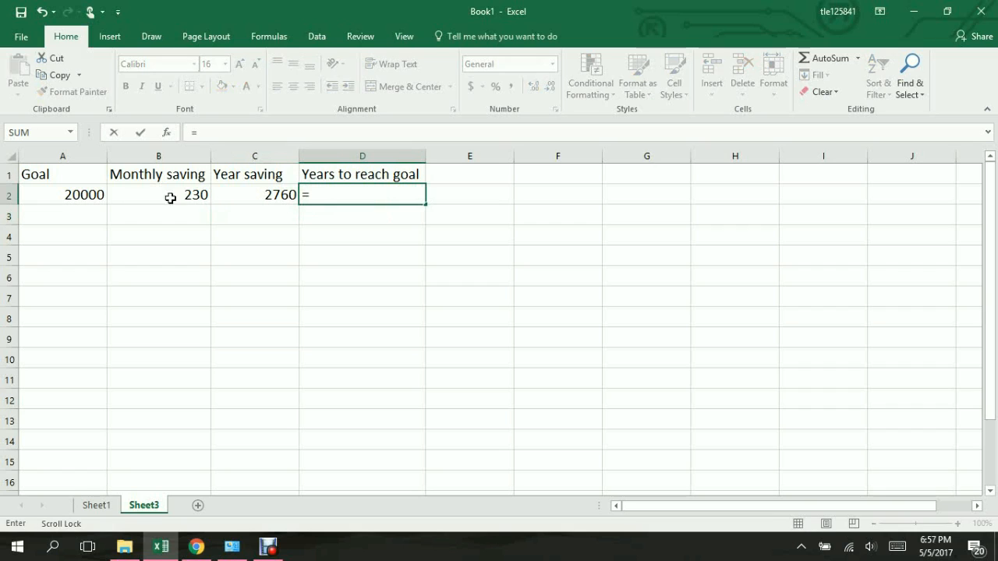
{"action": "left_click", "coordinate": [61, 195]}
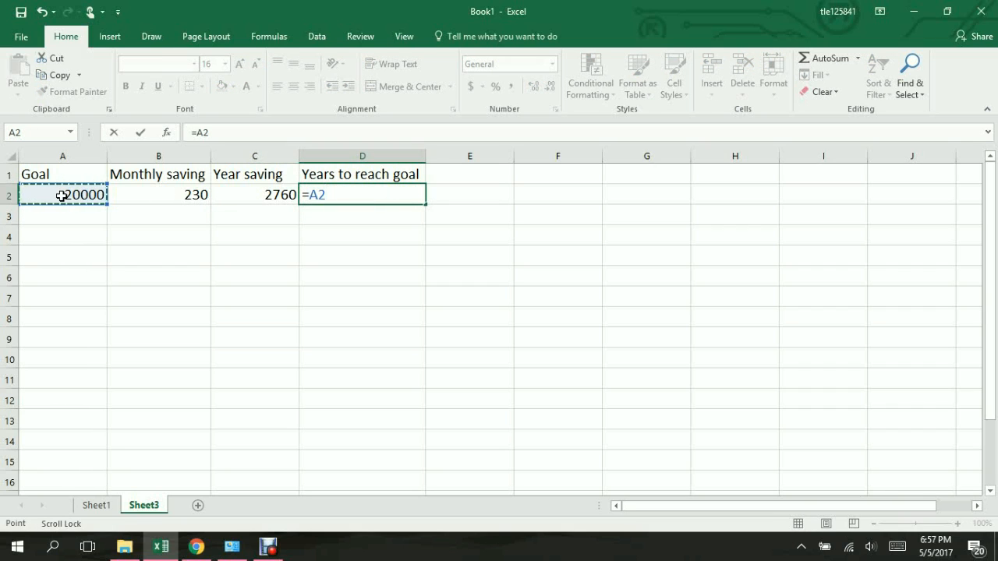
{"action": "type", "text": "/"}
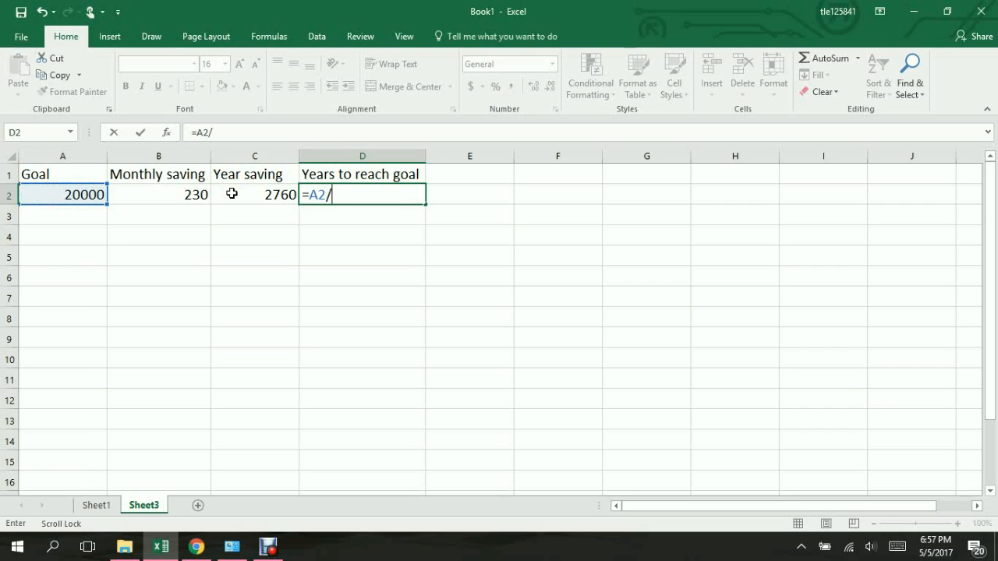
{"action": "left_click", "coordinate": [234, 194]}
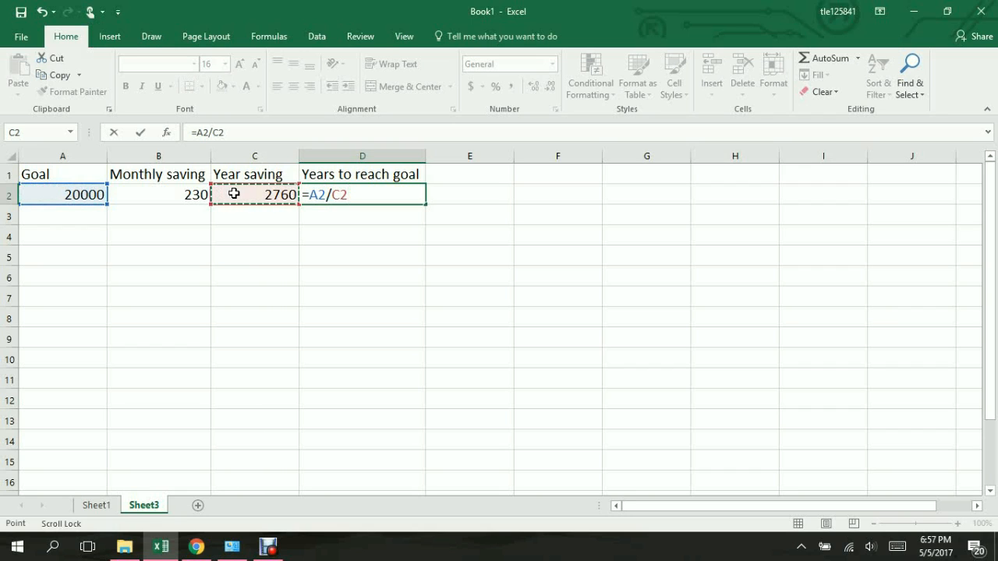
{"action": "key", "text": "Return"}
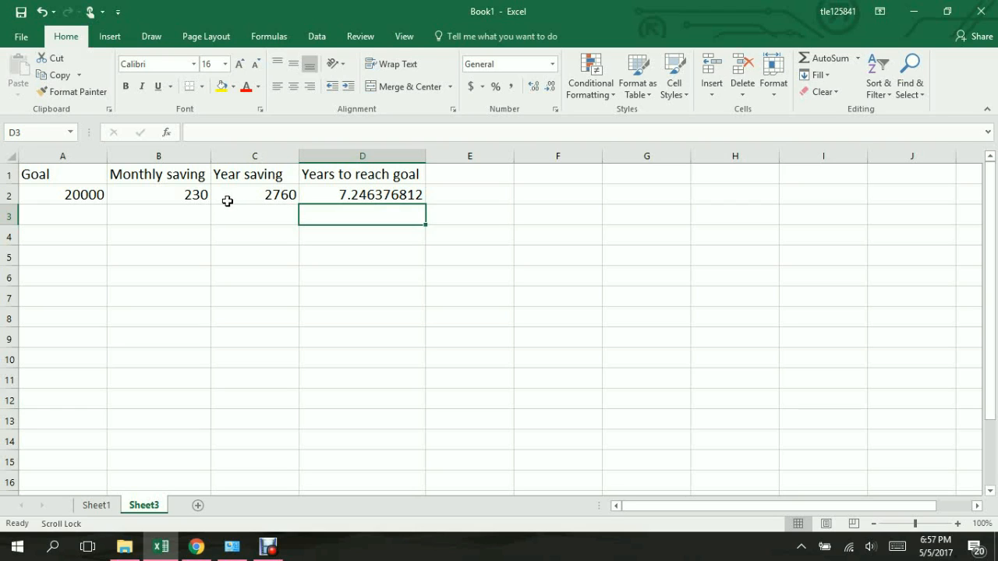
Step: Set the savings goal in A2 to 12000
{"action": "left_click", "coordinate": [97, 198]}
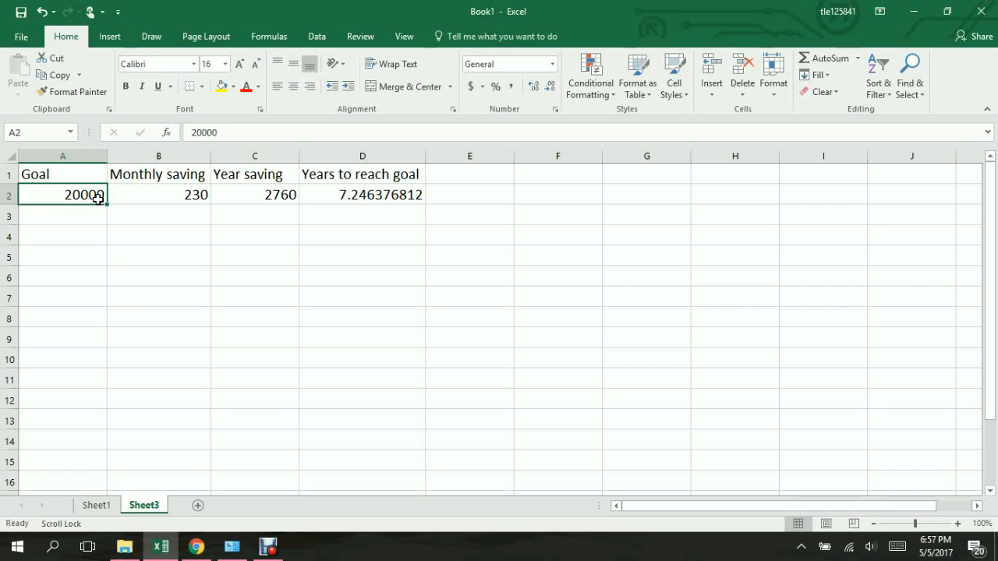
{"action": "key", "text": "BackSpace"}
{"action": "type", "text": "12"}
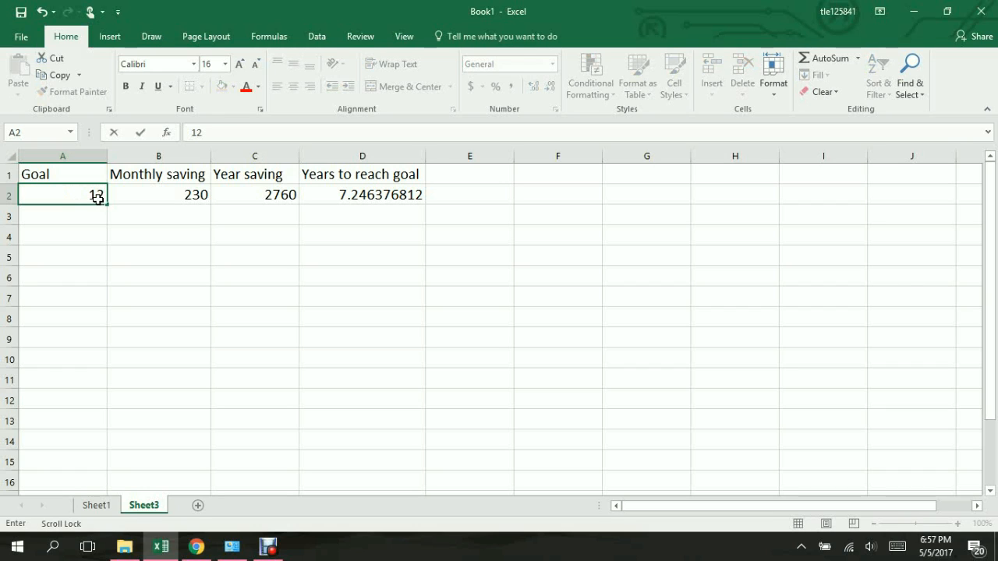
{"action": "type", "text": "000"}
{"action": "key", "text": "Return"}
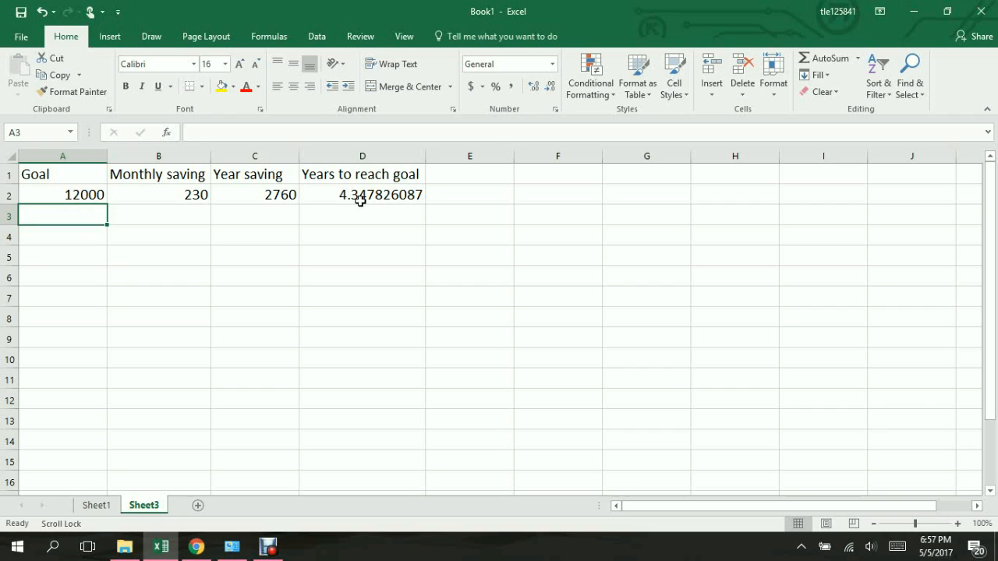
Step: Switch to the PROJECT IS workbook and examine the Position and Employee columns of the table with the empty Salary column
{"action": "key", "text": "alt+Tab"}
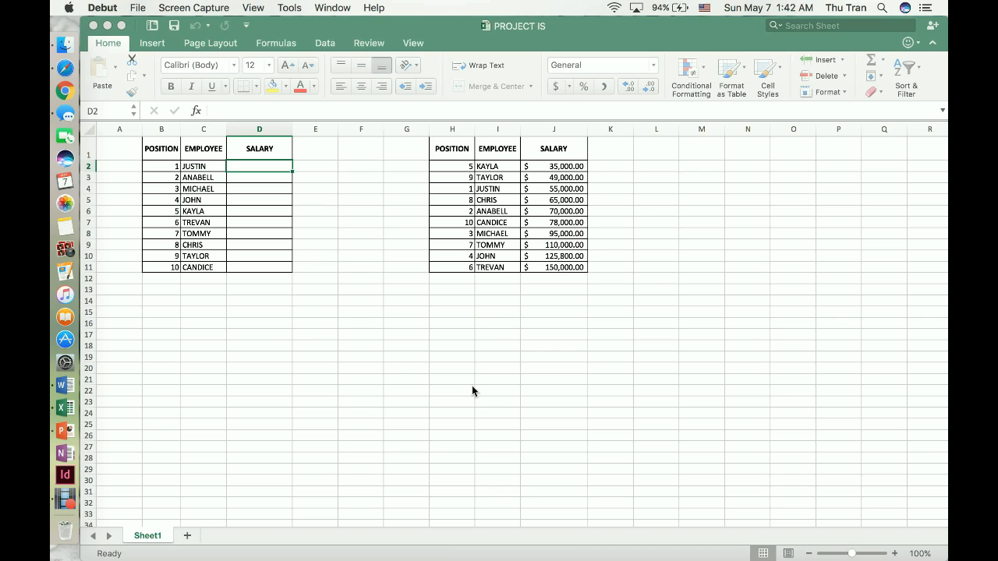
{"action": "left_click", "coordinate": [266, 310]}
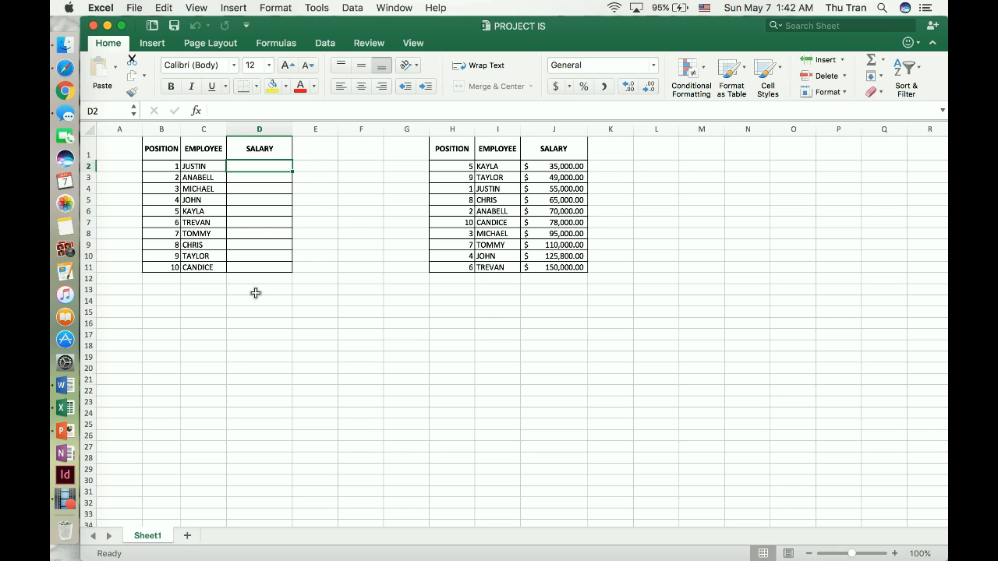
{"action": "left_click", "coordinate": [157, 127]}
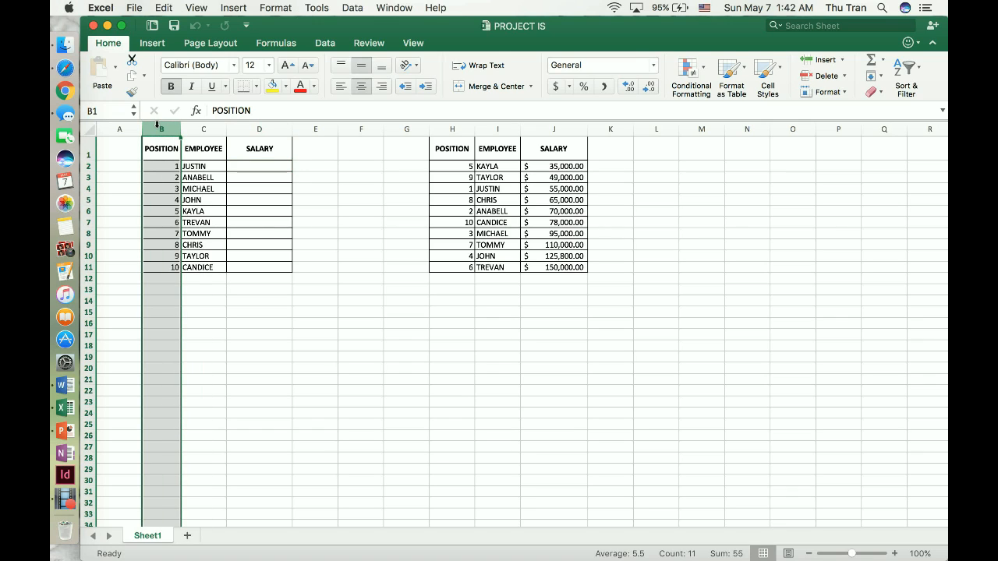
{"action": "left_click", "coordinate": [203, 129]}
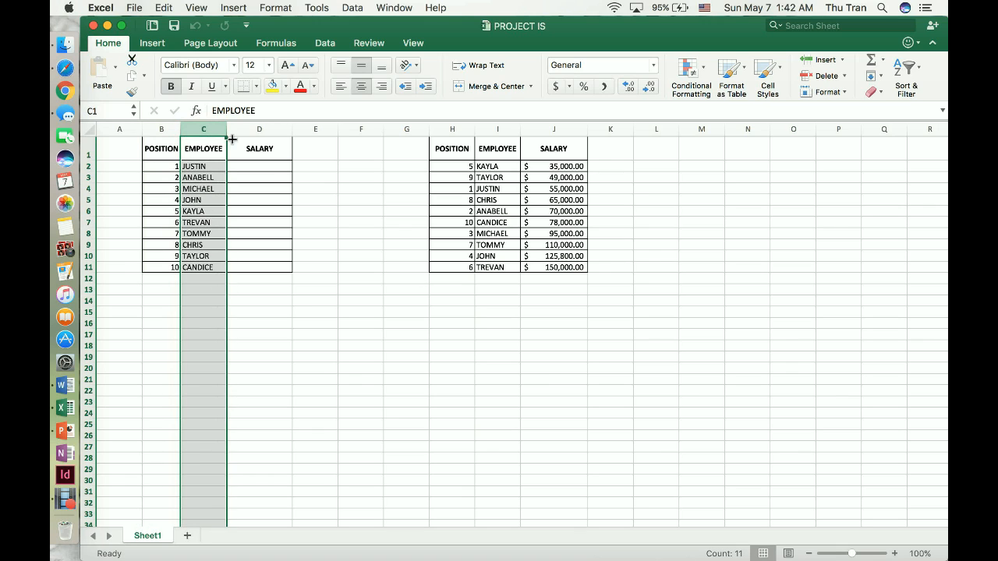
{"action": "left_click", "coordinate": [291, 273]}
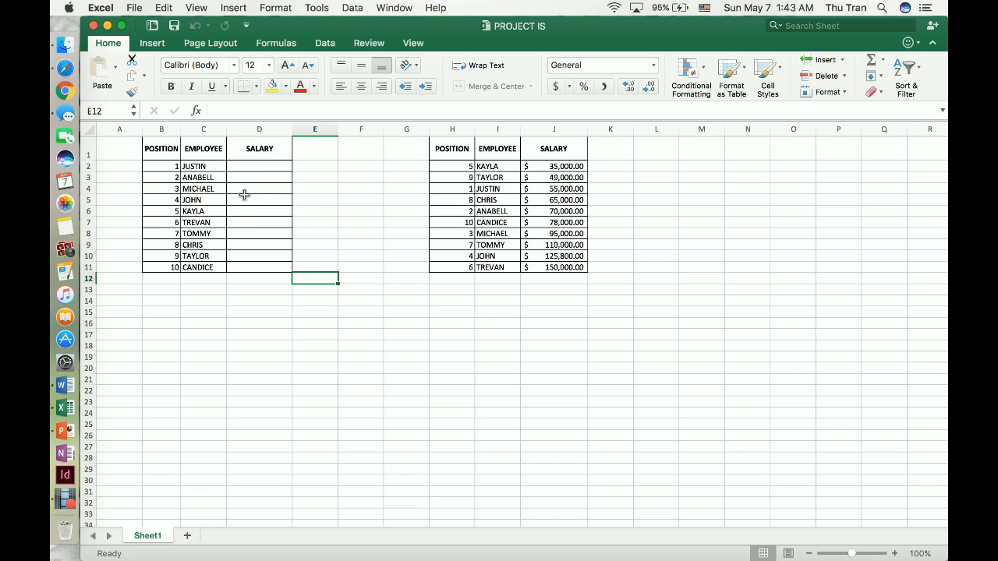
Step: Insert the VLOOKUP function in the first Salary cell, D2, and set its lookup value to B2
{"action": "left_click", "coordinate": [263, 161]}
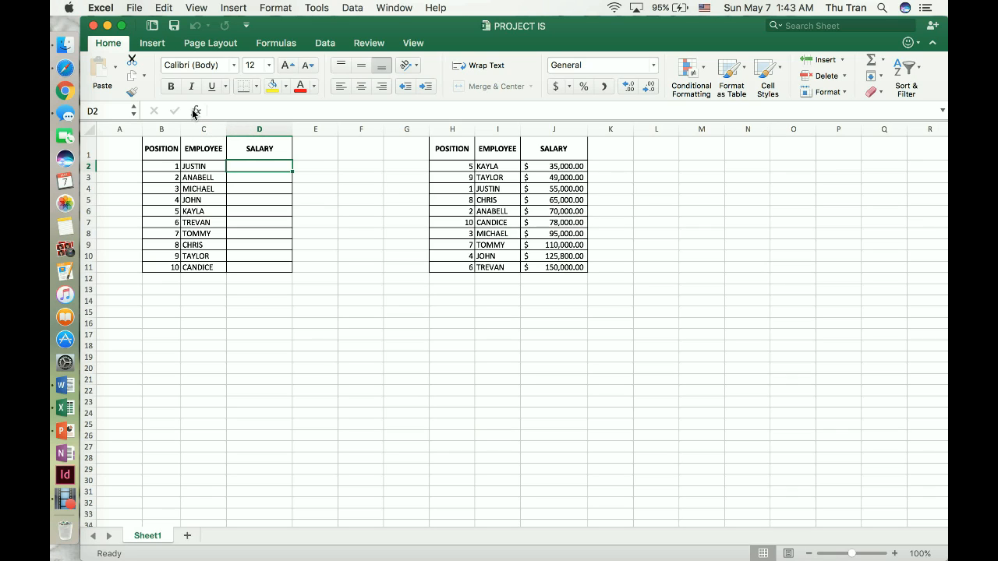
{"action": "left_click", "coordinate": [195, 111]}
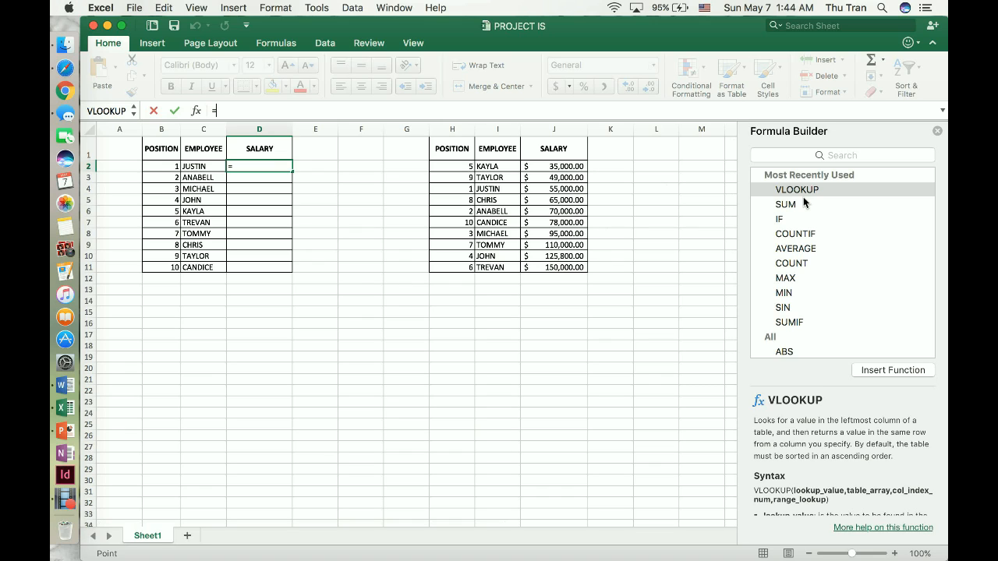
{"action": "left_click", "coordinate": [822, 155]}
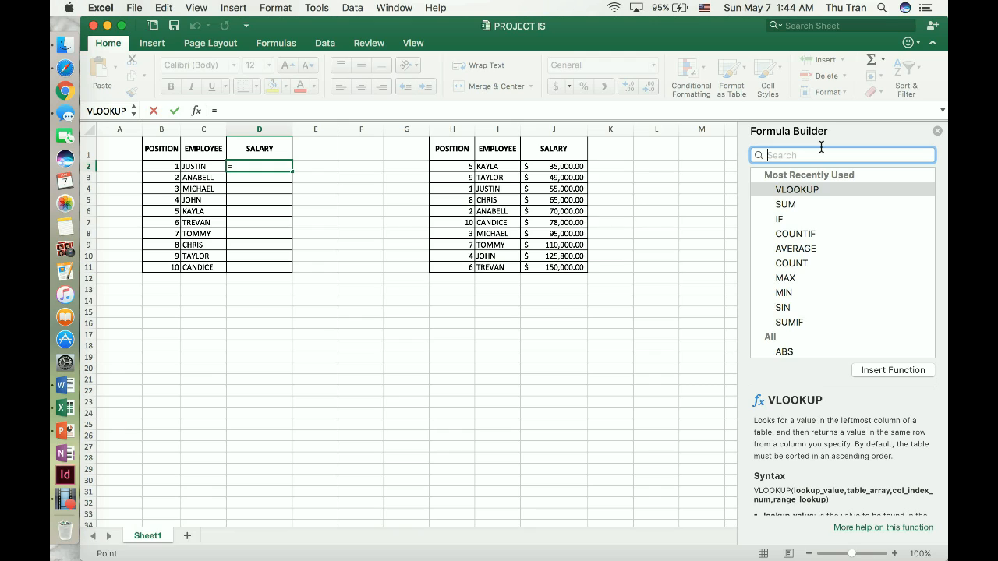
{"action": "type", "text": "VLO"}
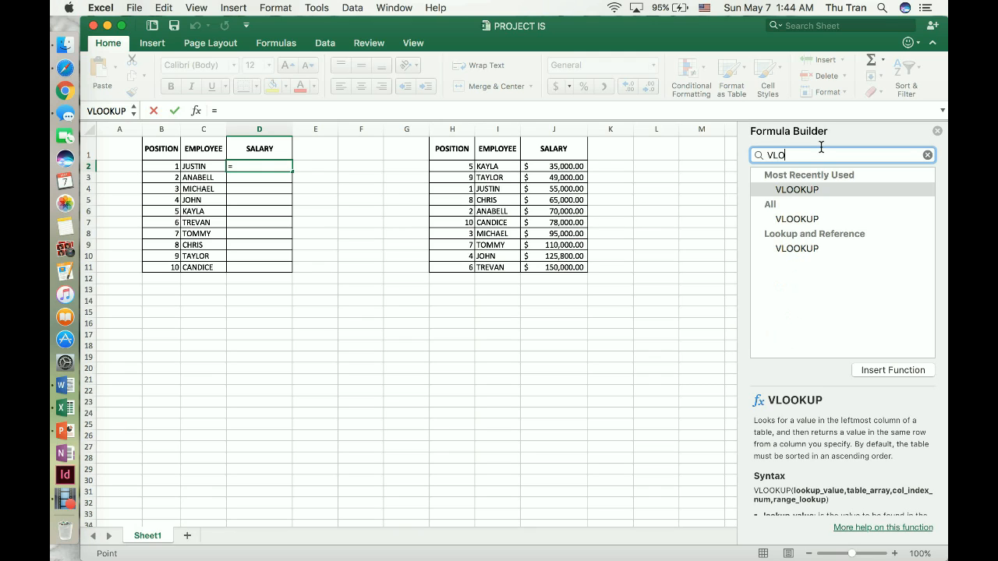
{"action": "type", "text": "OKUP"}
{"action": "left_click", "coordinate": [910, 371]}
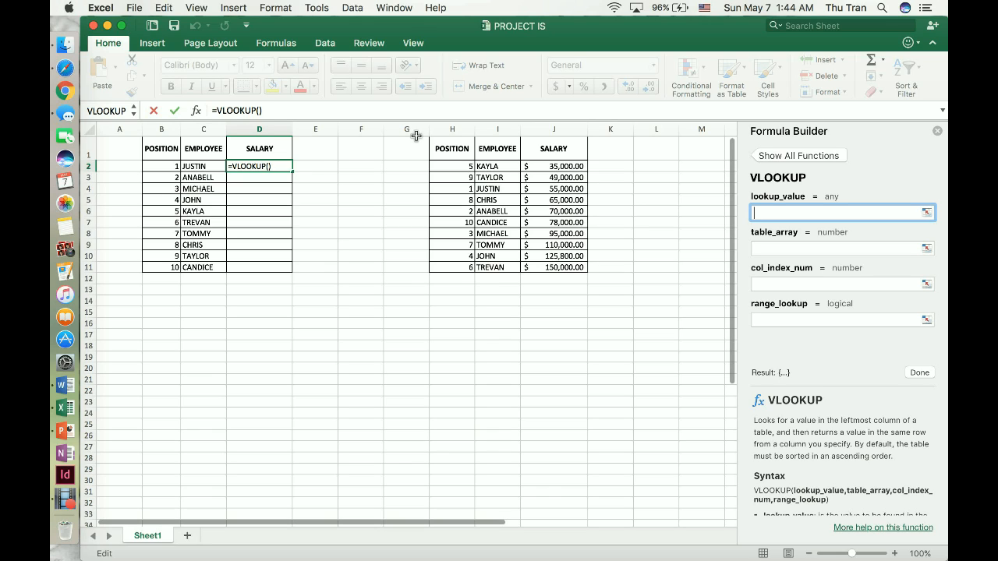
{"action": "left_click", "coordinate": [152, 156]}
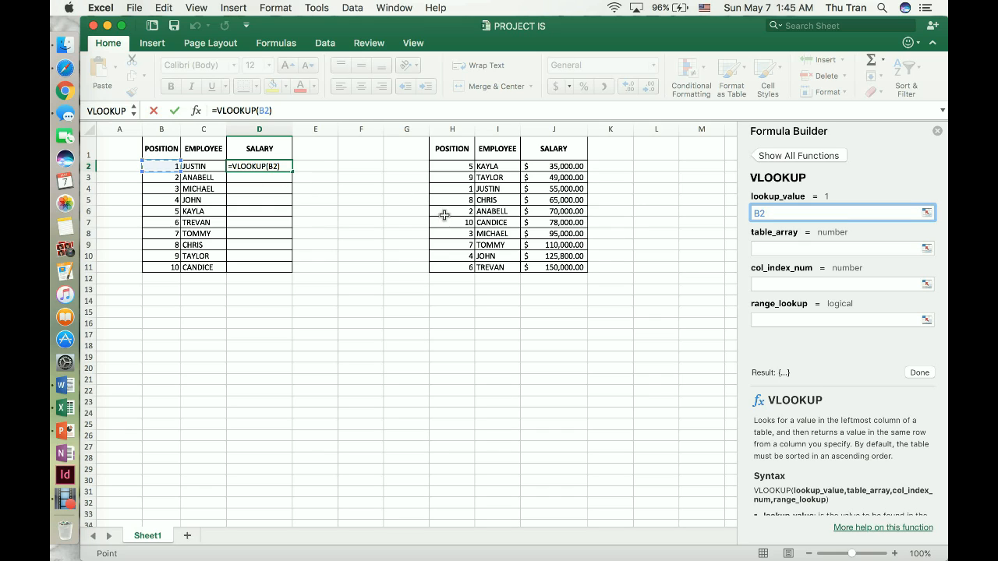
Step: Set the VLOOKUP table array to H2:J11, the data rows of the second table
{"action": "left_click", "coordinate": [792, 249]}
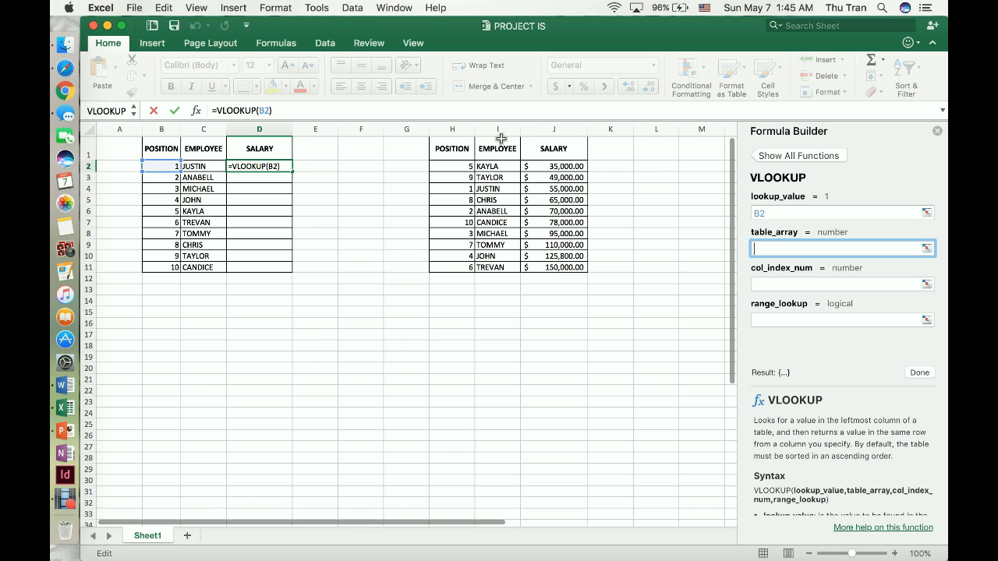
{"action": "left_click", "coordinate": [443, 125]}
{"action": "left_click_drag", "start_coordinate": [444, 116], "coordinate": [554, 124]}
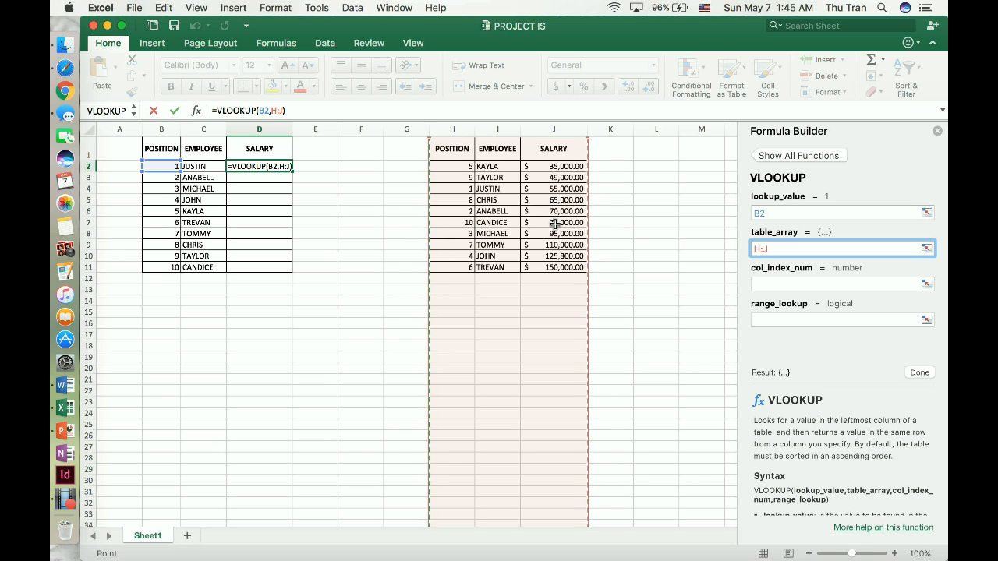
{"action": "left_click", "coordinate": [449, 161]}
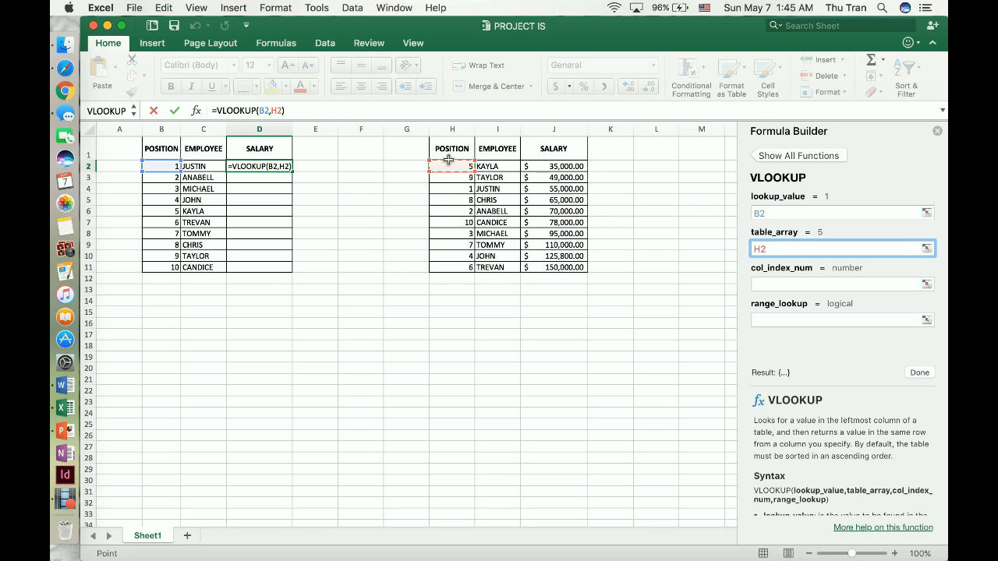
{"action": "left_click_drag", "start_coordinate": [474, 164], "coordinate": [577, 267]}
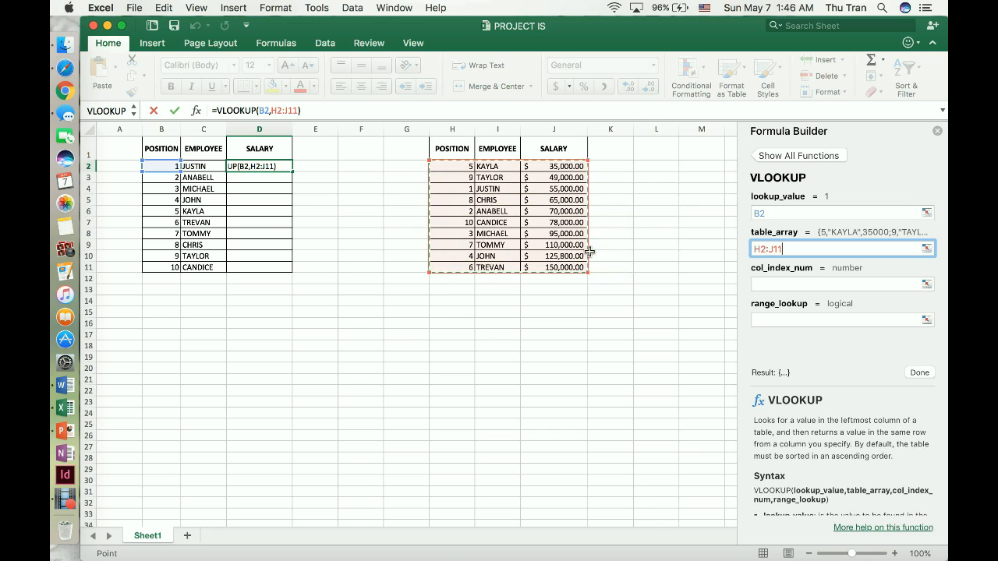
Step: Try to add a $ sign to the VLOOKUP table array reference and reselect H2:J11 as the range
{"action": "key", "text": "Left"}
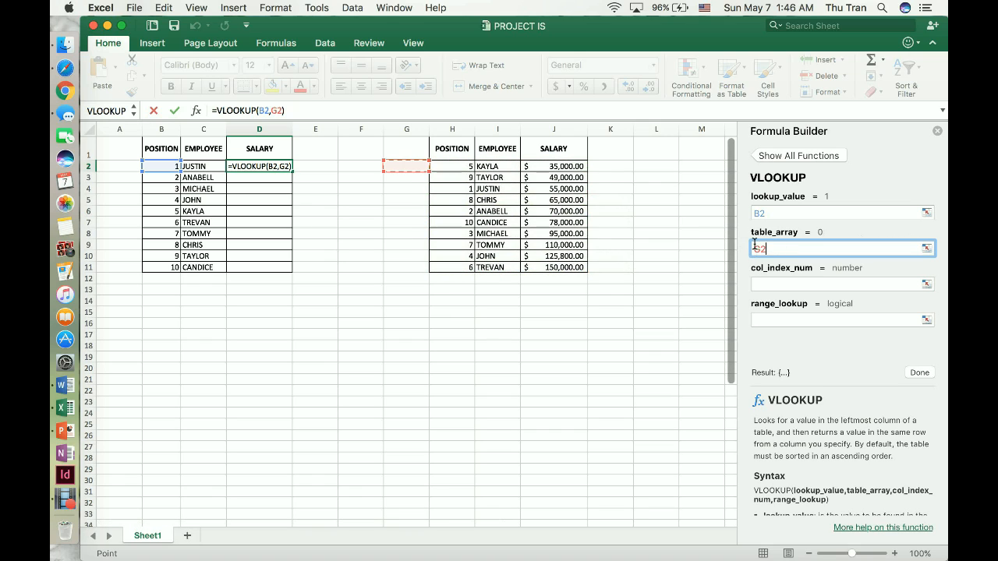
{"action": "type", "text": "$"}
{"action": "key", "text": "BackSpace"}
{"action": "key", "text": "BackSpace"}
{"action": "key", "text": "BackSpace"}
{"action": "left_click_drag", "start_coordinate": [456, 166], "coordinate": [584, 267]}
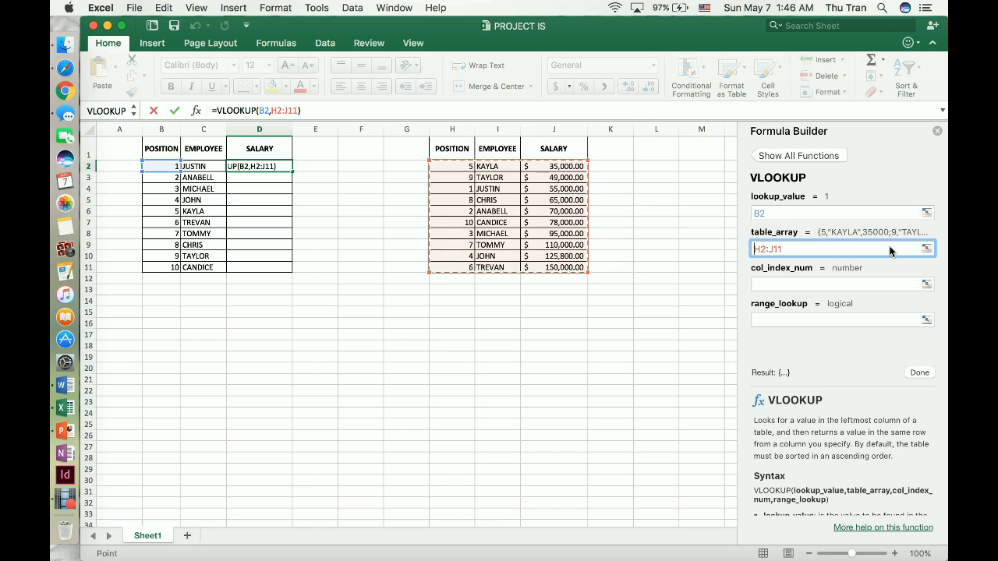
Step: Make the VLOOKUP table array reference fully absolute as $H$2:$J$11
{"action": "type", "text": "$"}
{"action": "key", "text": "Right"}
{"action": "type", "text": "$H$2:$"}
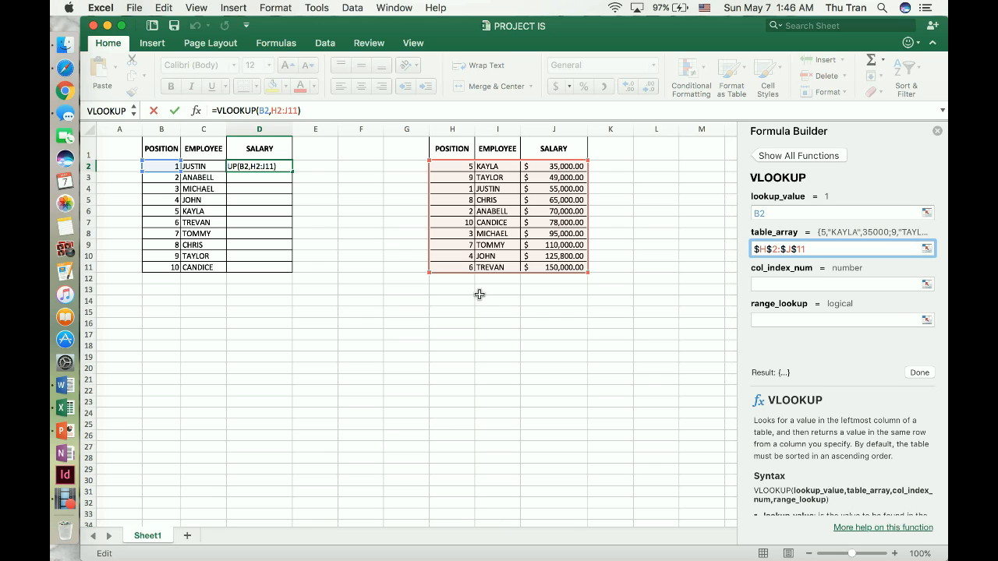
Step: Set the VLOOKUP column index number to 3, removing any stray characters after it
{"action": "left_click", "coordinate": [783, 280]}
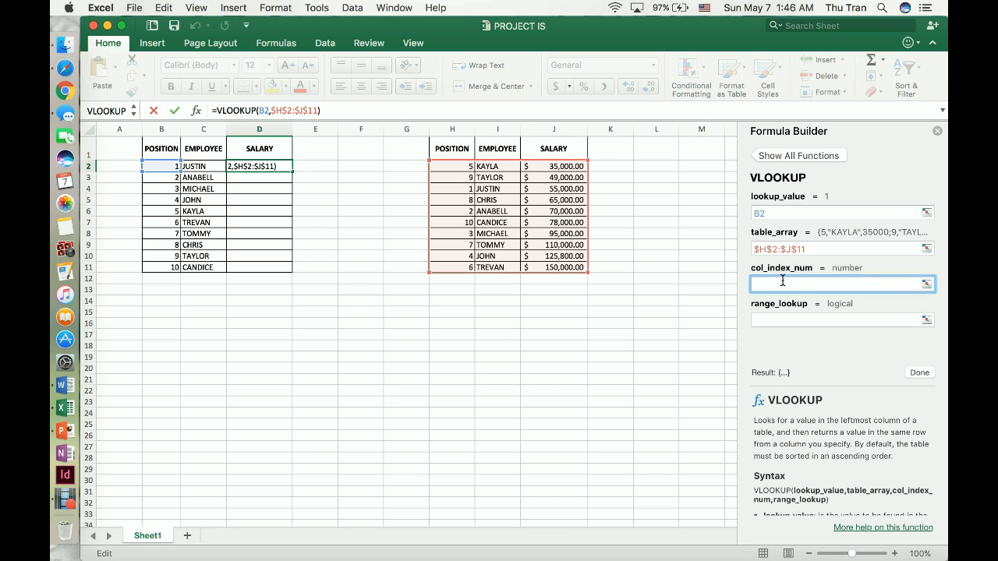
{"action": "type", "text": "3"}
{"action": "type", "text": "F\\"}
{"action": "left_click", "coordinate": [790, 315]}
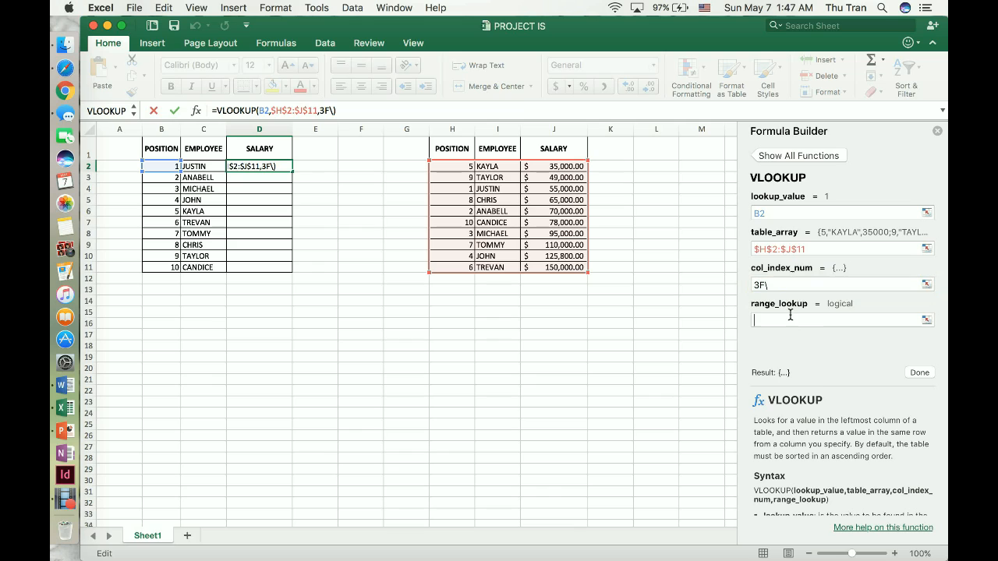
{"action": "left_click", "coordinate": [808, 282]}
{"action": "key", "text": "BackSpace"}
{"action": "key", "text": "BackSpace"}
Step: Set the VLOOKUP range lookup to FALSE and complete the formula in D2
{"action": "key", "text": "Tab"}
{"action": "type", "text": "FALSE"}
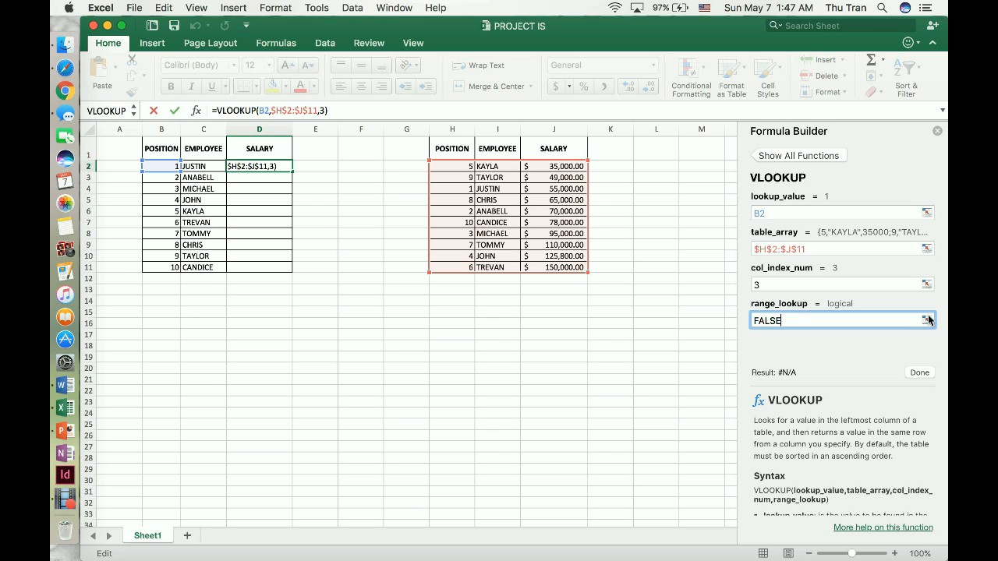
{"action": "left_click", "coordinate": [919, 372]}
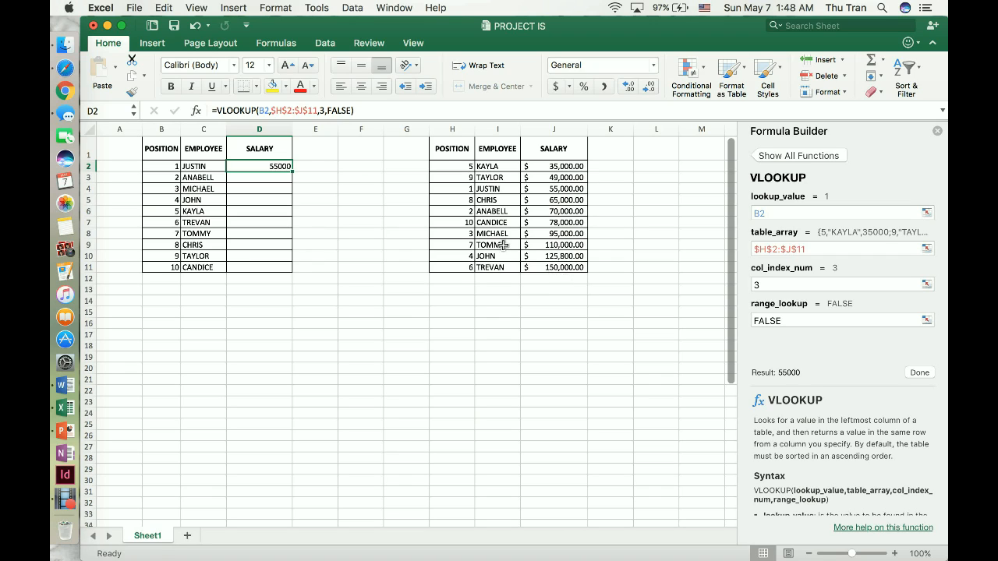
Step: Fill the D2 VLOOKUP formula down through D11 and apply the dollar Accounting format to the salaries
{"action": "left_click", "coordinate": [539, 187]}
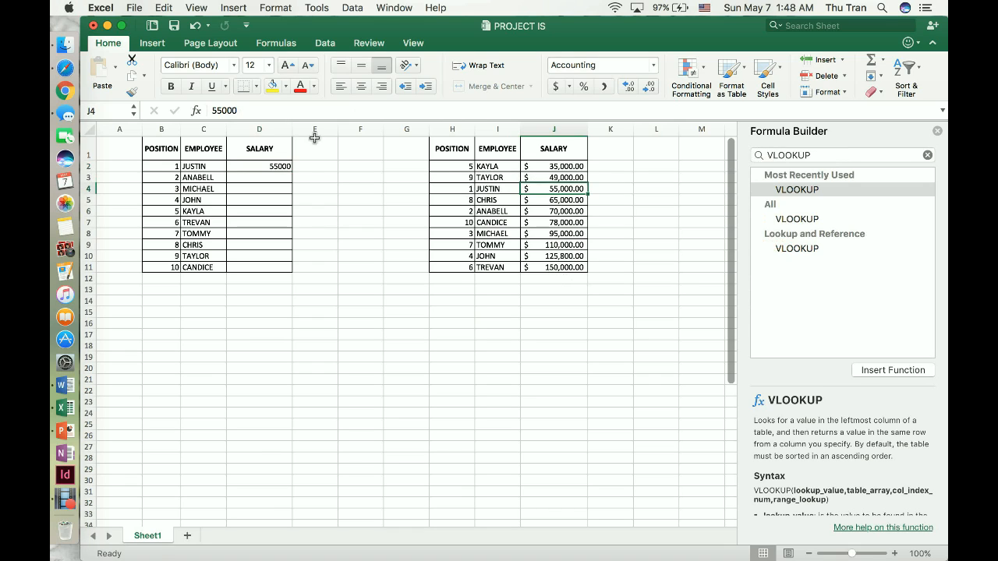
{"action": "left_click", "coordinate": [252, 166]}
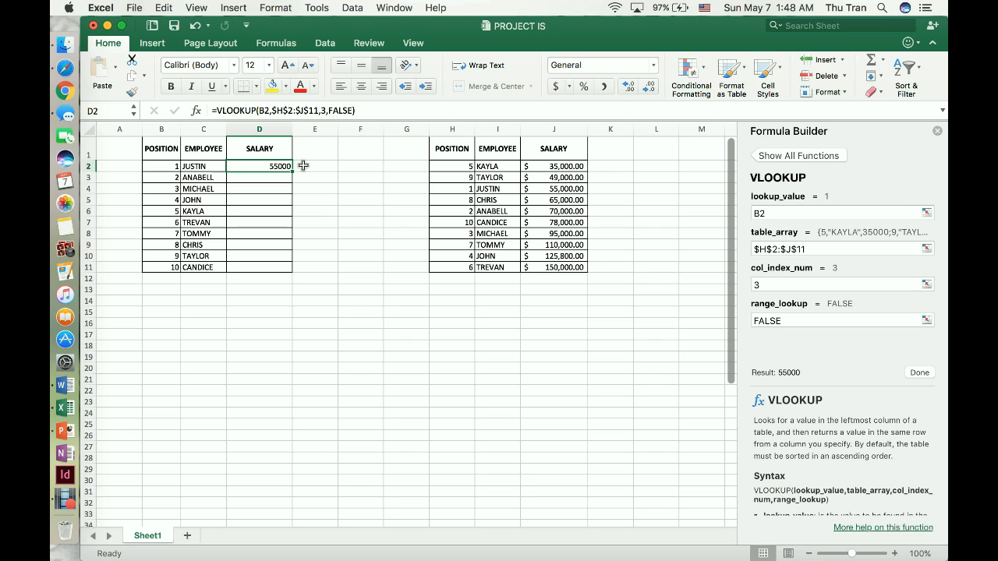
{"action": "left_click_drag", "start_coordinate": [281, 160], "coordinate": [285, 257]}
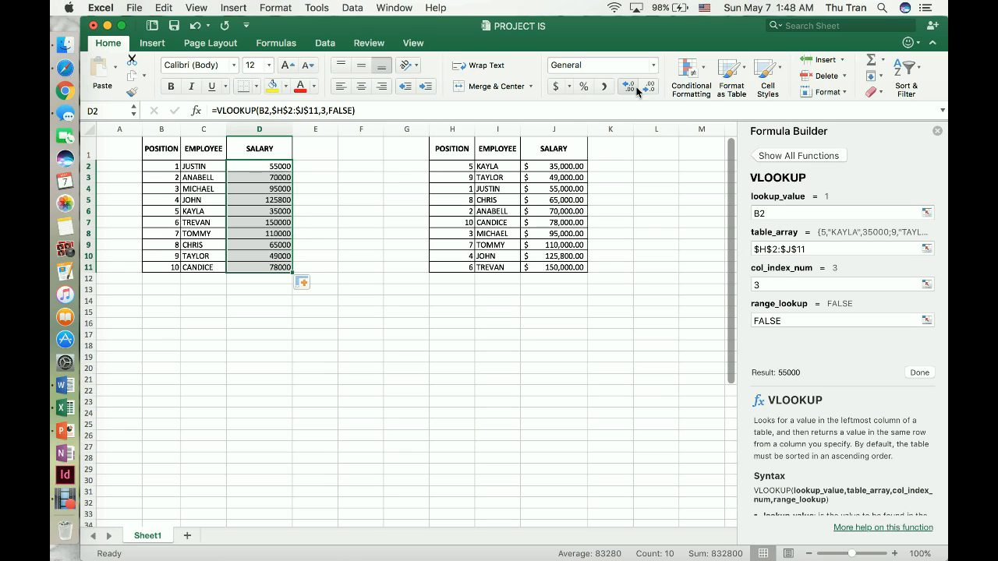
{"action": "left_click", "coordinate": [553, 87]}
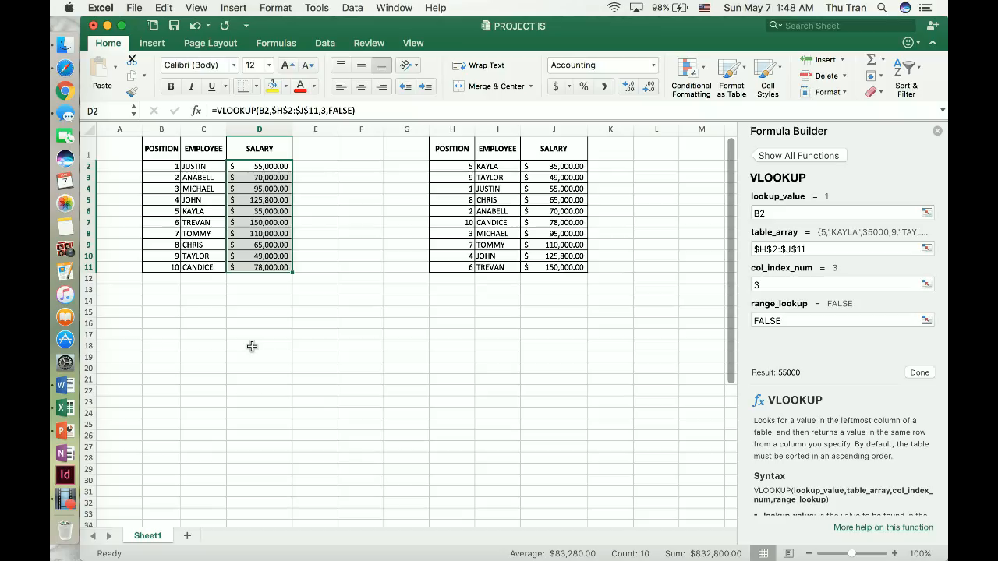
{"action": "left_click", "coordinate": [309, 309]}
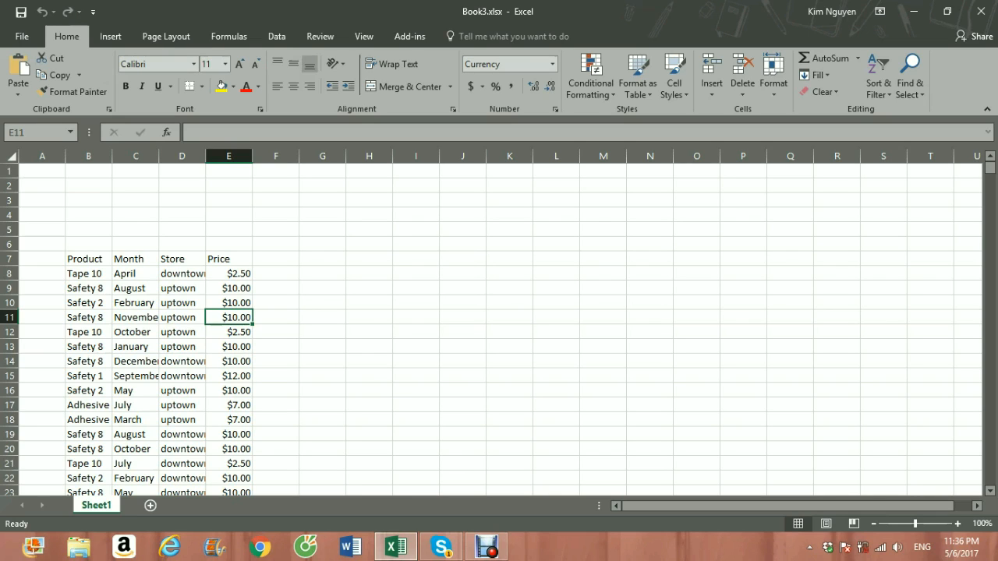
Step: Create a PivotTable on a new worksheet from the Sheet1 product data in B7:E1333 of Book3.xlsx
{"action": "left_click", "coordinate": [136, 317]}
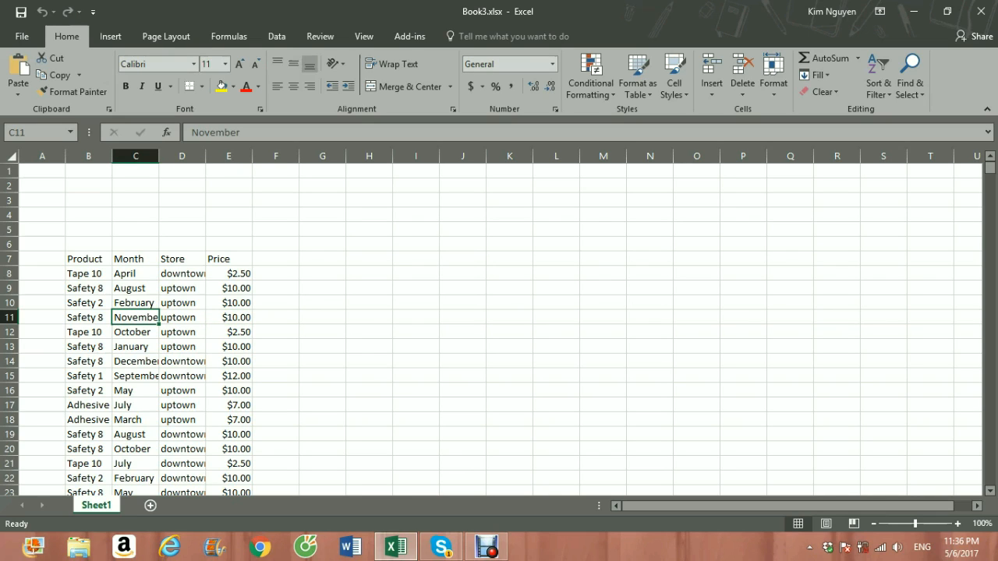
{"action": "scroll", "coordinate": [499, 328], "scroll_direction": "down", "scroll_amount": 3}
{"action": "scroll", "coordinate": [499, 328], "scroll_direction": "up", "scroll_amount": 3}
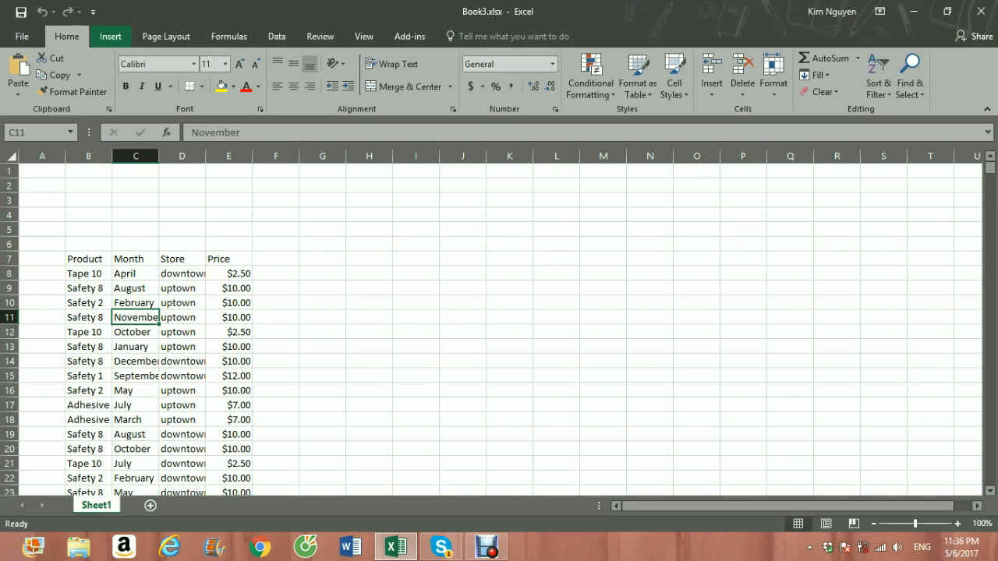
{"action": "left_click", "coordinate": [109, 36]}
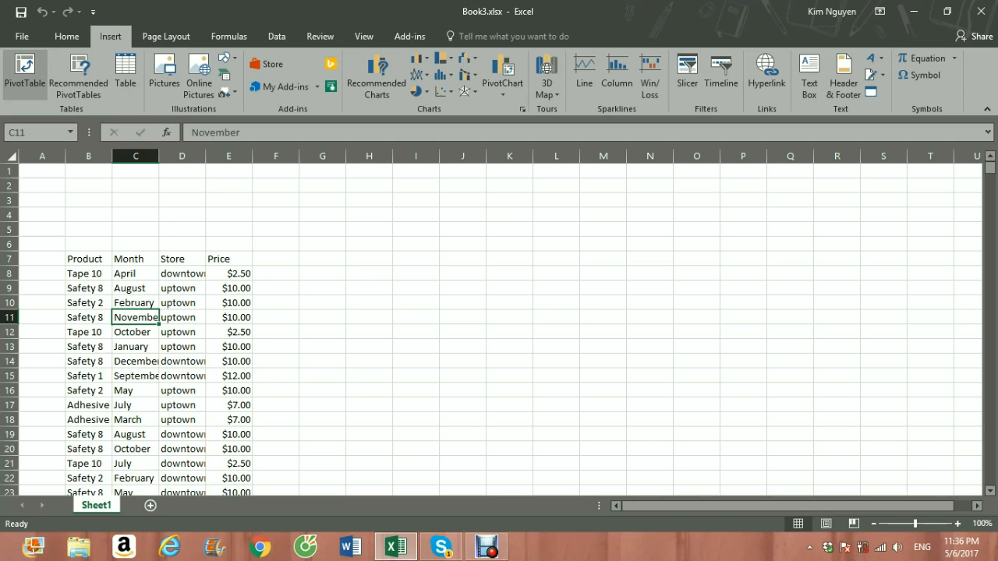
{"action": "left_click", "coordinate": [24, 72]}
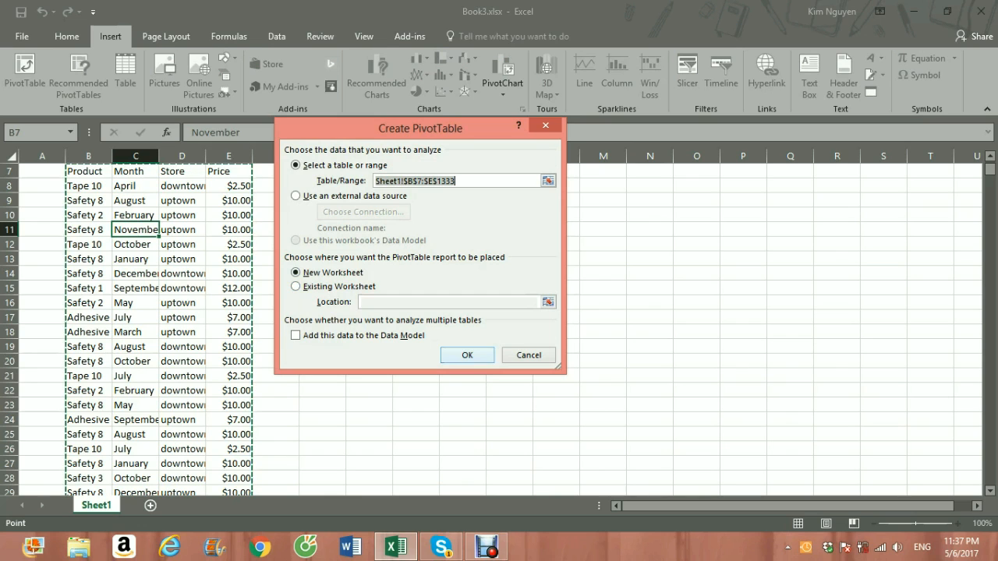
{"action": "key", "text": "Return"}
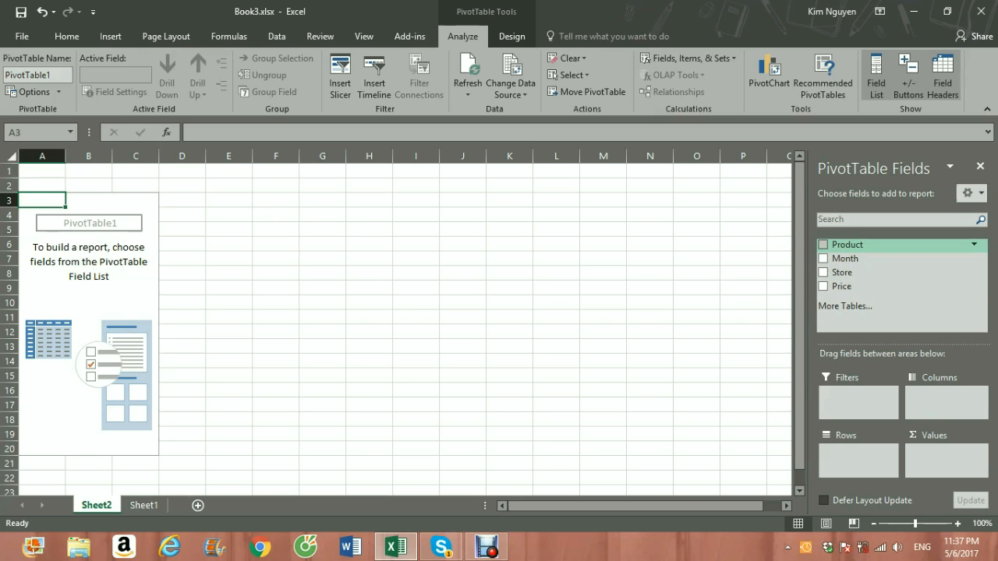
Step: Add the Product field to the PivotTable's rows and the Price field to its values
{"action": "left_click_drag", "start_coordinate": [847, 245], "coordinate": [857, 452]}
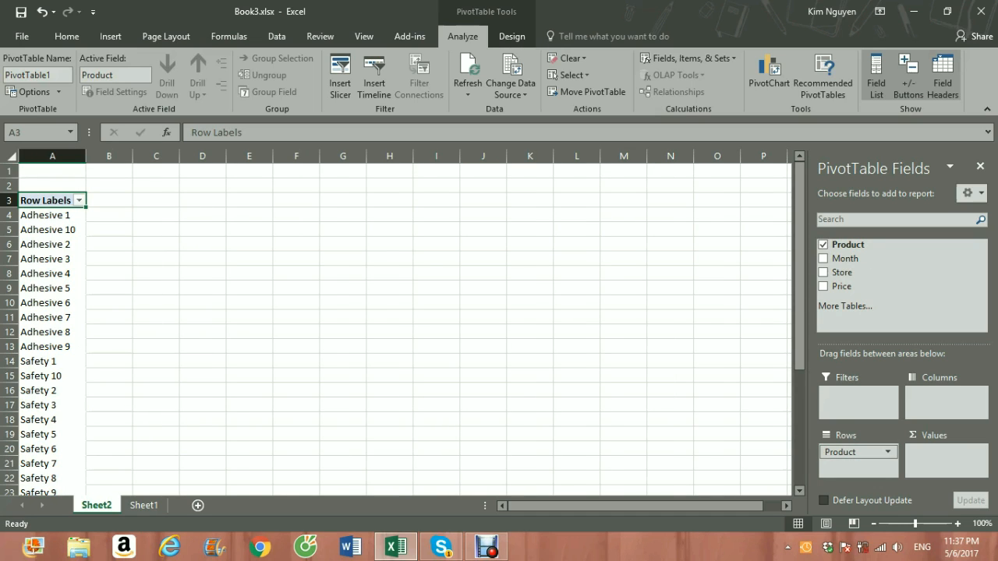
{"action": "scroll", "coordinate": [390, 327], "scroll_direction": "down", "scroll_amount": 4}
{"action": "scroll", "coordinate": [390, 328], "scroll_direction": "up", "scroll_amount": 4}
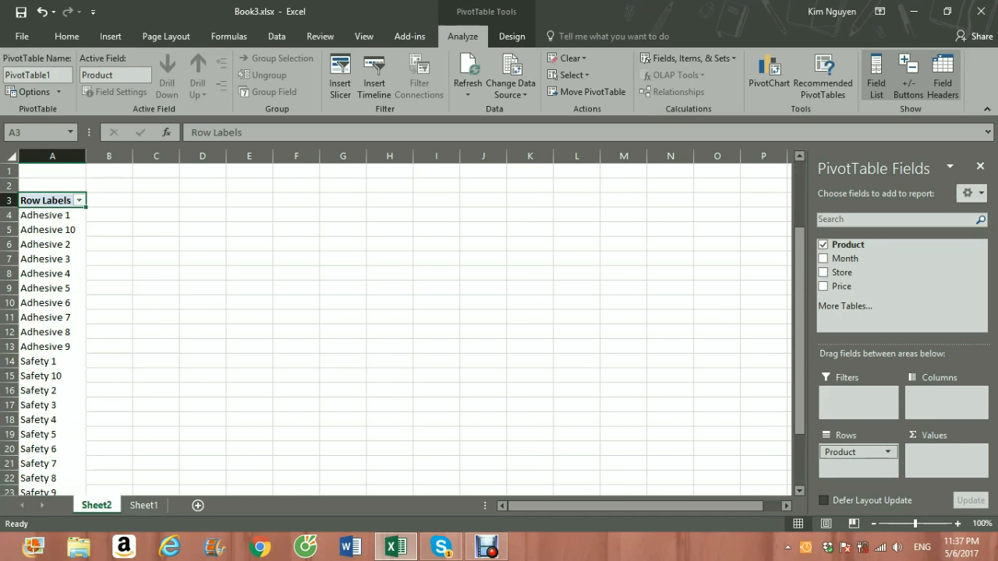
{"action": "scroll", "coordinate": [390, 328], "scroll_direction": "down", "scroll_amount": 2}
{"action": "scroll", "coordinate": [390, 327], "scroll_direction": "up", "scroll_amount": 2}
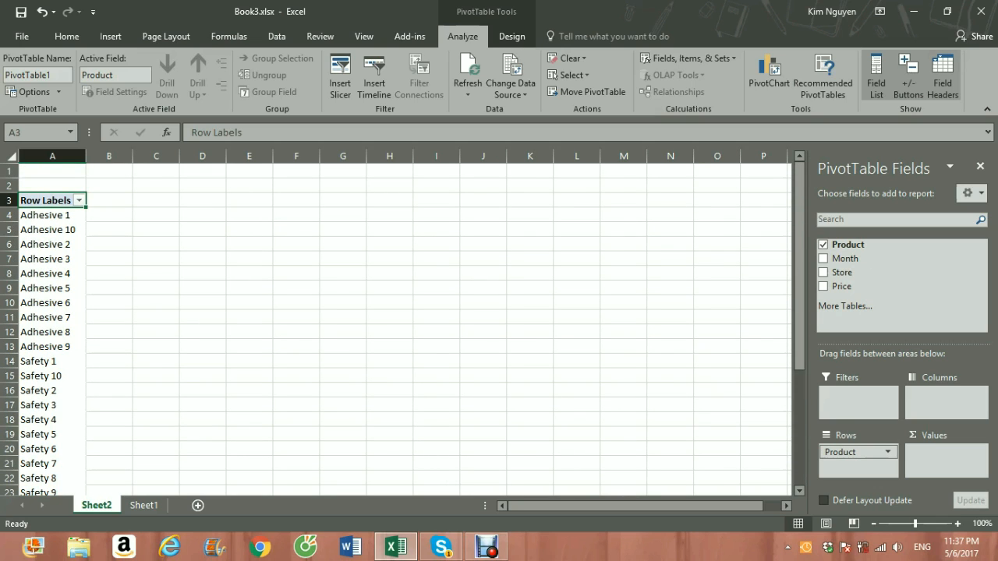
{"action": "scroll", "coordinate": [390, 327], "scroll_direction": "down", "scroll_amount": 4}
{"action": "scroll", "coordinate": [389, 327], "scroll_direction": "up", "scroll_amount": 3}
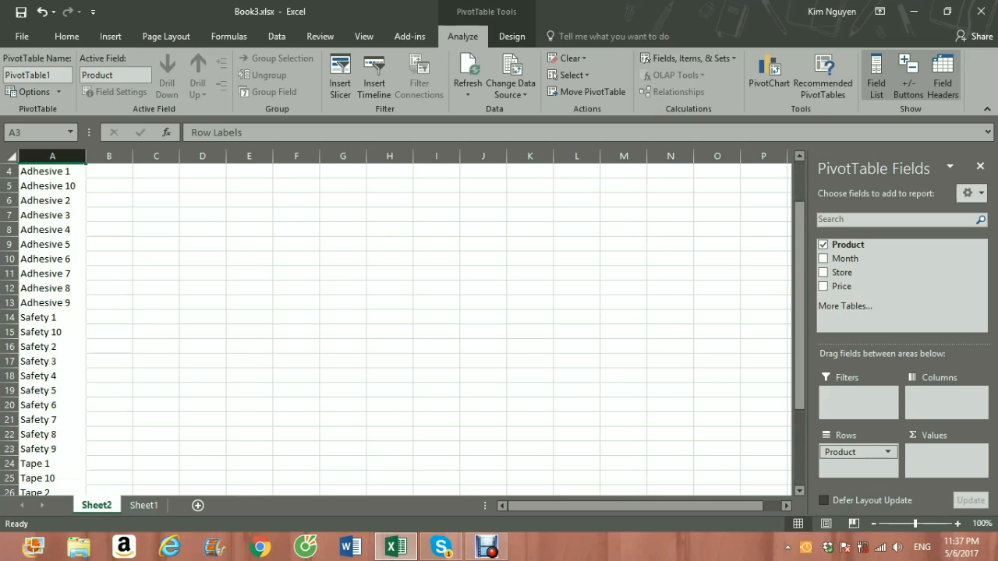
{"action": "scroll", "coordinate": [390, 327], "scroll_direction": "up", "scroll_amount": 1}
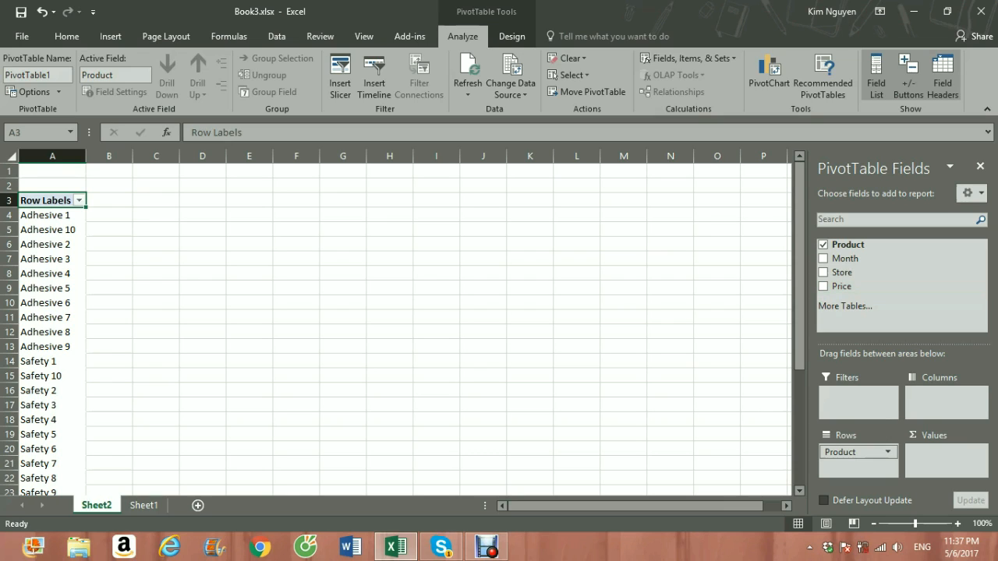
{"action": "left_click_drag", "start_coordinate": [842, 286], "coordinate": [946, 460]}
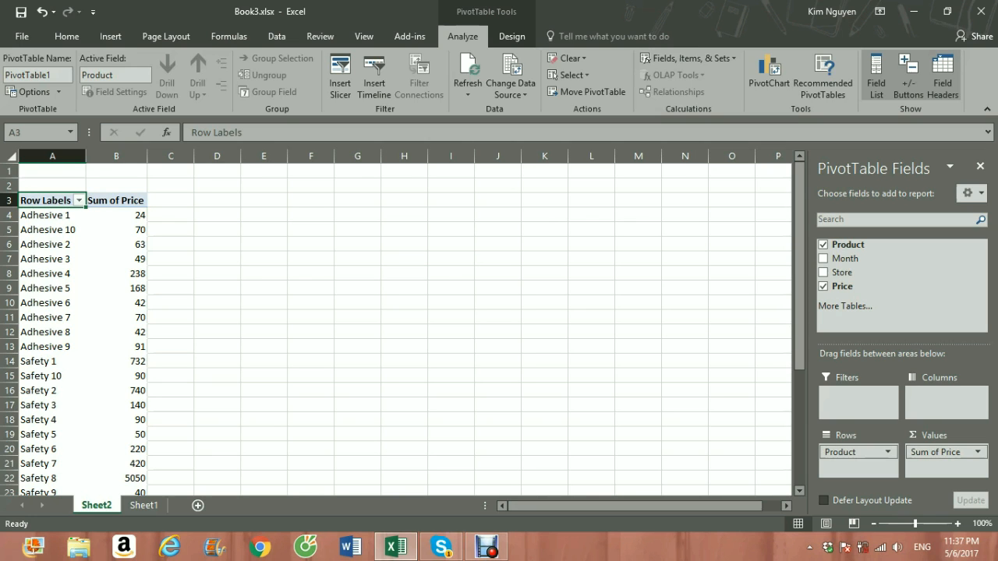
Step: Examine the summed price for each product and the grand total in the PivotTable
{"action": "scroll", "coordinate": [390, 327], "scroll_direction": "down", "scroll_amount": 5}
{"action": "scroll", "coordinate": [390, 328], "scroll_direction": "up", "scroll_amount": 4}
{"action": "scroll", "coordinate": [390, 328], "scroll_direction": "down", "scroll_amount": 1}
{"action": "scroll", "coordinate": [389, 327], "scroll_direction": "down", "scroll_amount": 3}
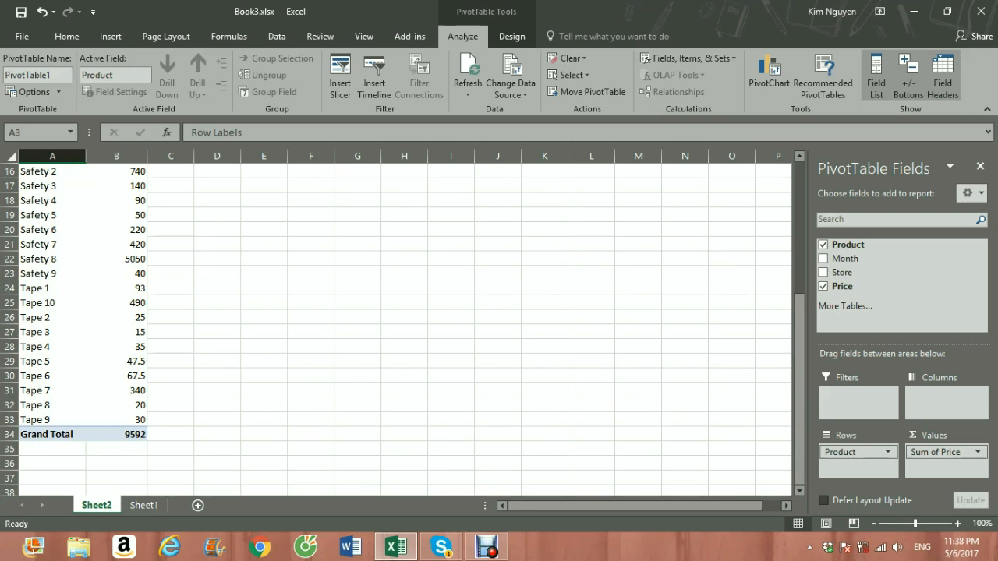
{"action": "scroll", "coordinate": [389, 327], "scroll_direction": "up", "scroll_amount": 5}
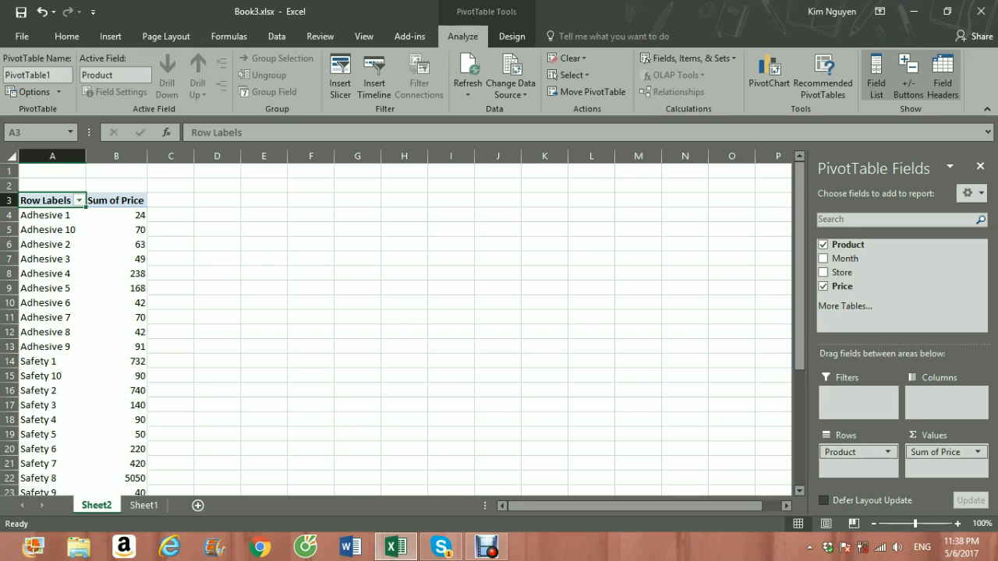
{"action": "scroll", "coordinate": [125, 324], "scroll_direction": "down", "scroll_amount": 2}
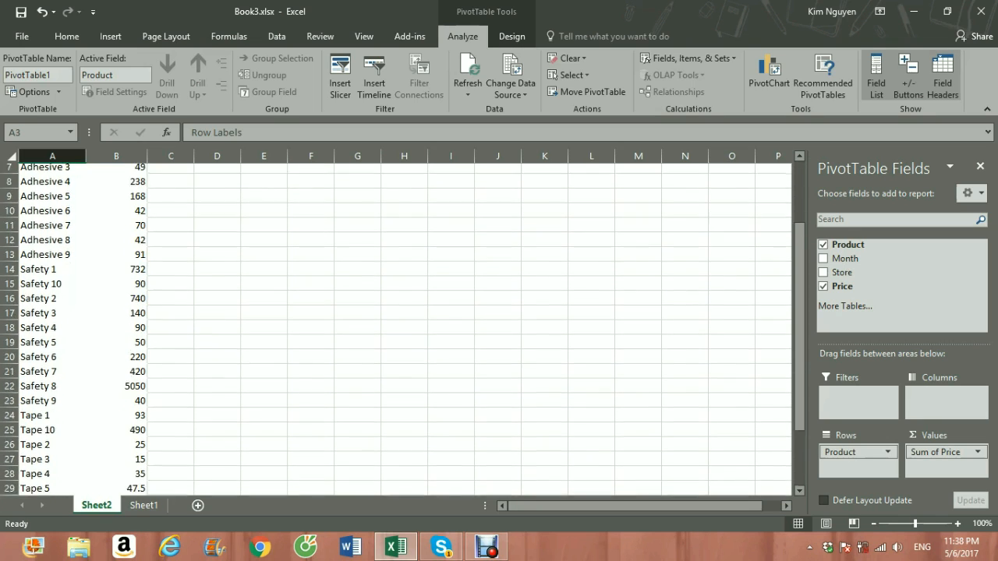
{"action": "scroll", "coordinate": [403, 329], "scroll_direction": "up", "scroll_amount": 2}
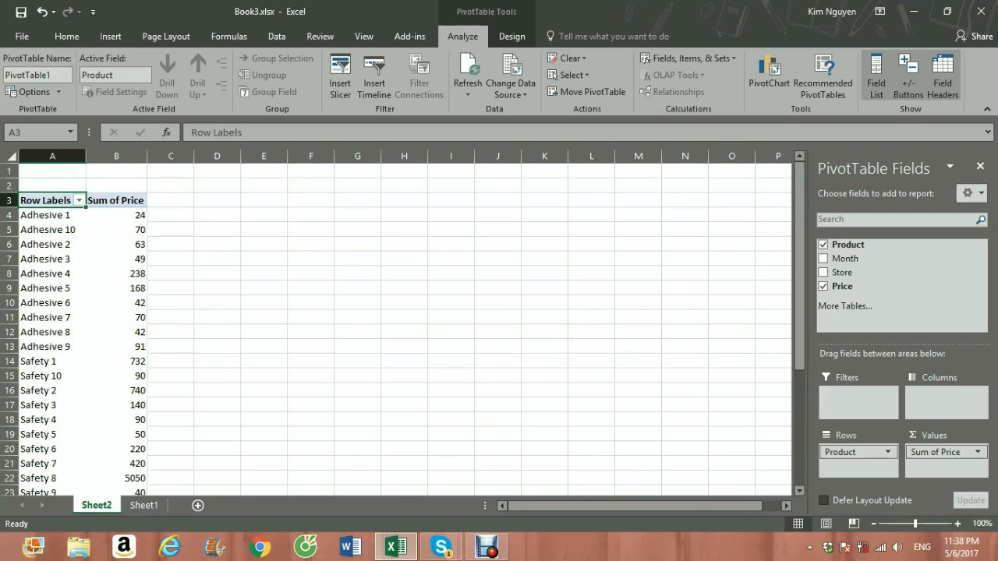
{"action": "scroll", "coordinate": [403, 329], "scroll_direction": "down", "scroll_amount": 7}
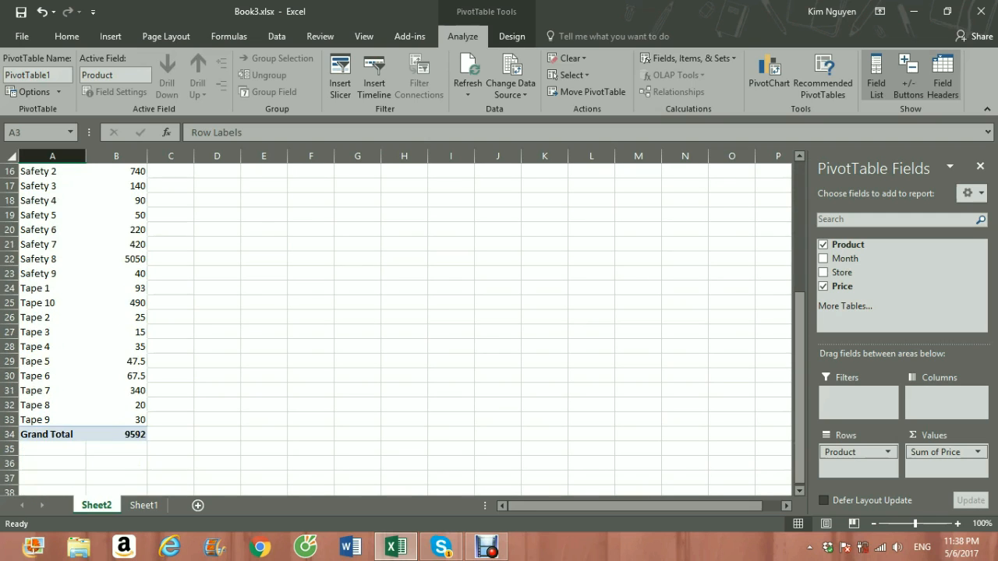
{"action": "scroll", "coordinate": [402, 329], "scroll_direction": "up", "scroll_amount": 3}
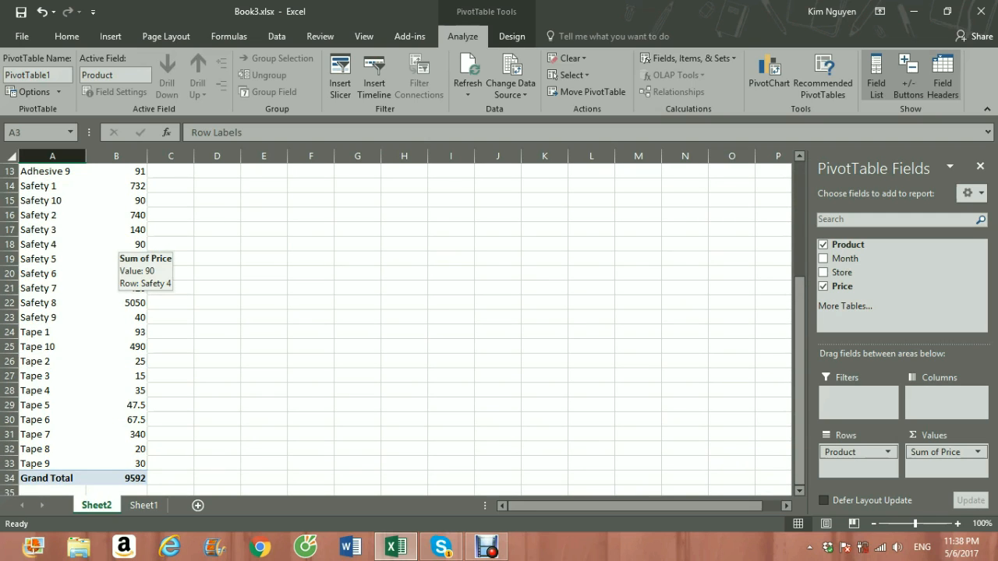
Step: Create a second PivotTable from the Sheet1 data on a new worksheet, with Product as rows and summed Price as values
{"action": "left_click", "coordinate": [144, 506]}
{"action": "scroll", "coordinate": [499, 329], "scroll_direction": "up", "scroll_amount": 2}
{"action": "scroll", "coordinate": [498, 329], "scroll_direction": "down", "scroll_amount": 2}
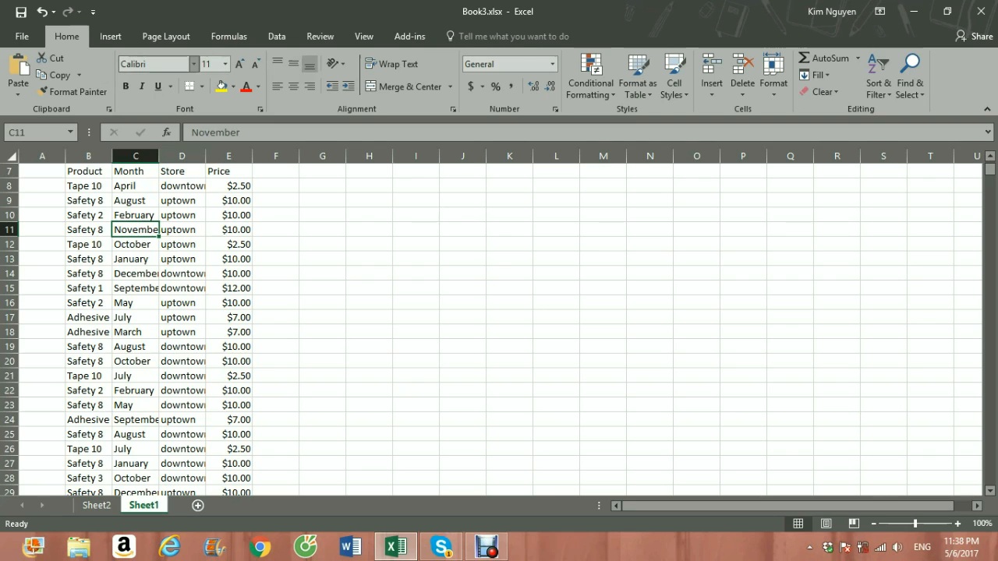
{"action": "left_click", "coordinate": [110, 36]}
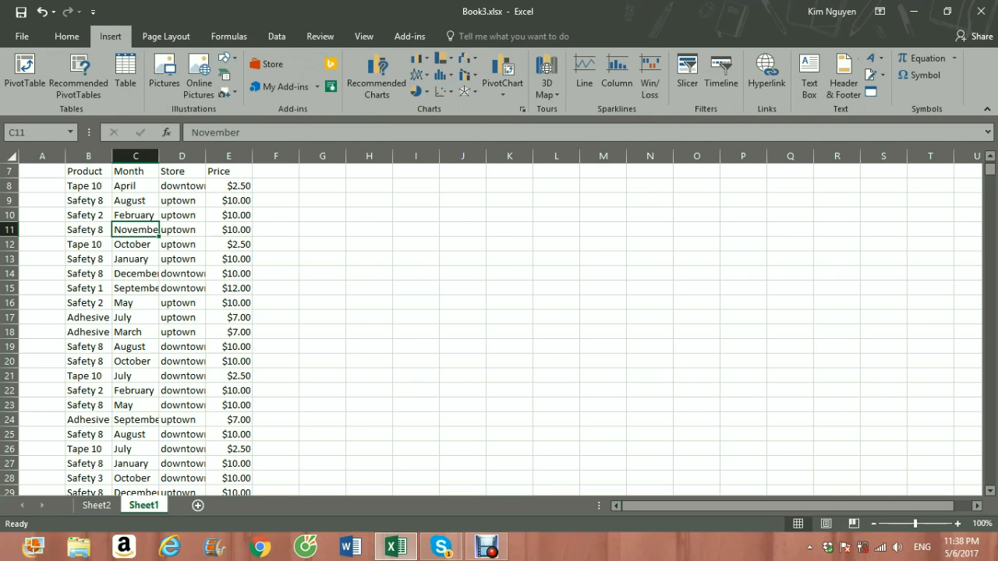
{"action": "left_click", "coordinate": [24, 72]}
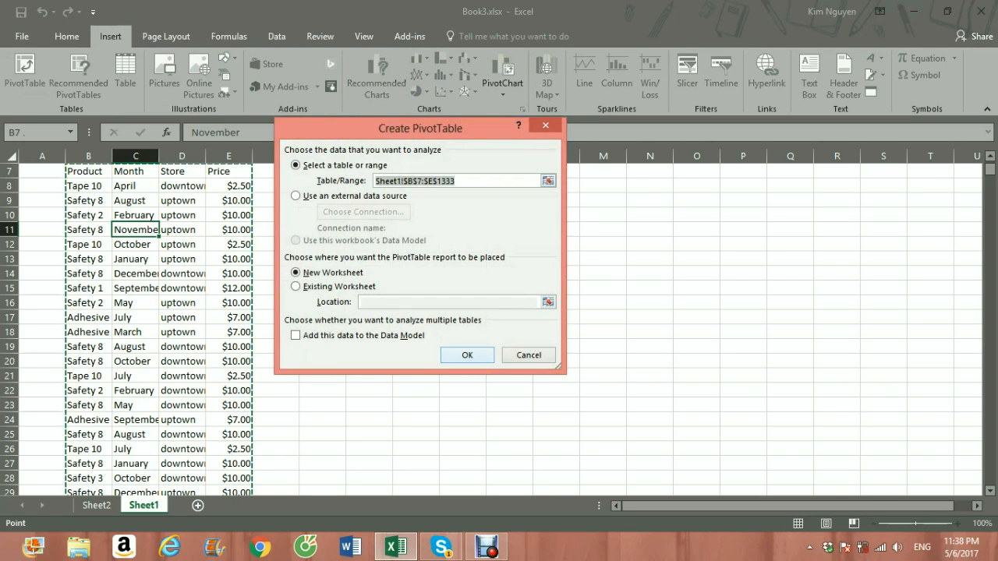
{"action": "left_click", "coordinate": [466, 352]}
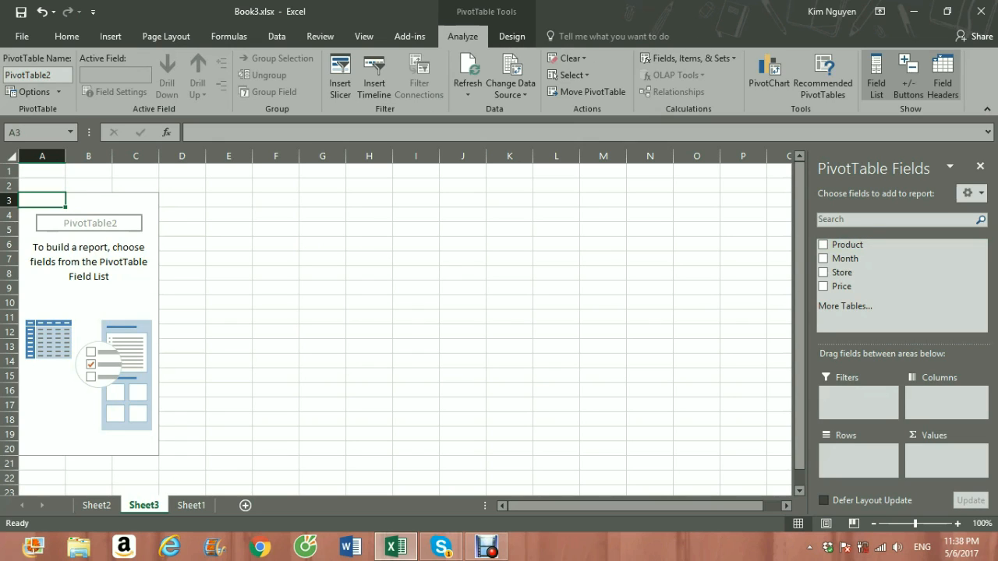
{"action": "left_click", "coordinate": [824, 244]}
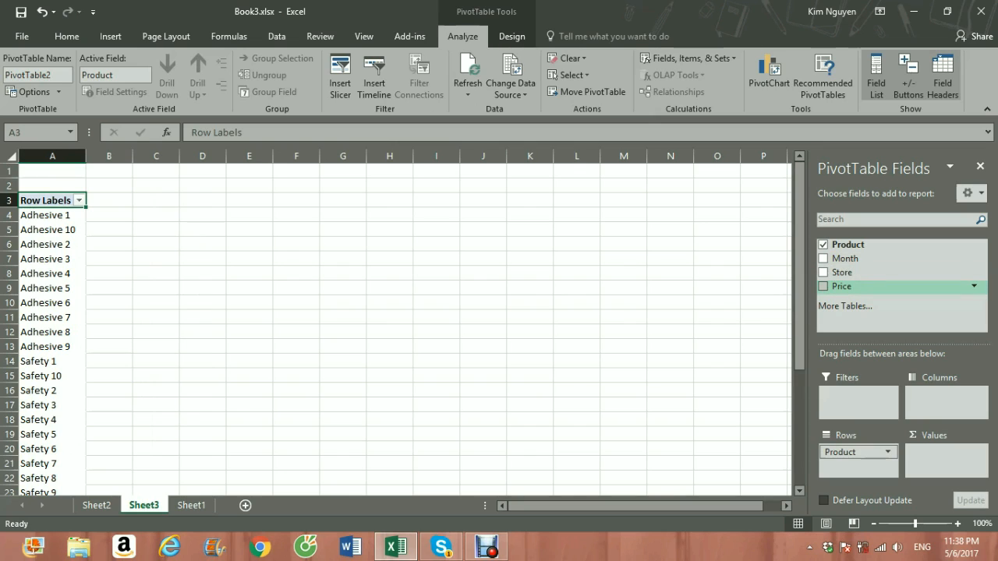
{"action": "left_click_drag", "start_coordinate": [841, 286], "coordinate": [945, 456]}
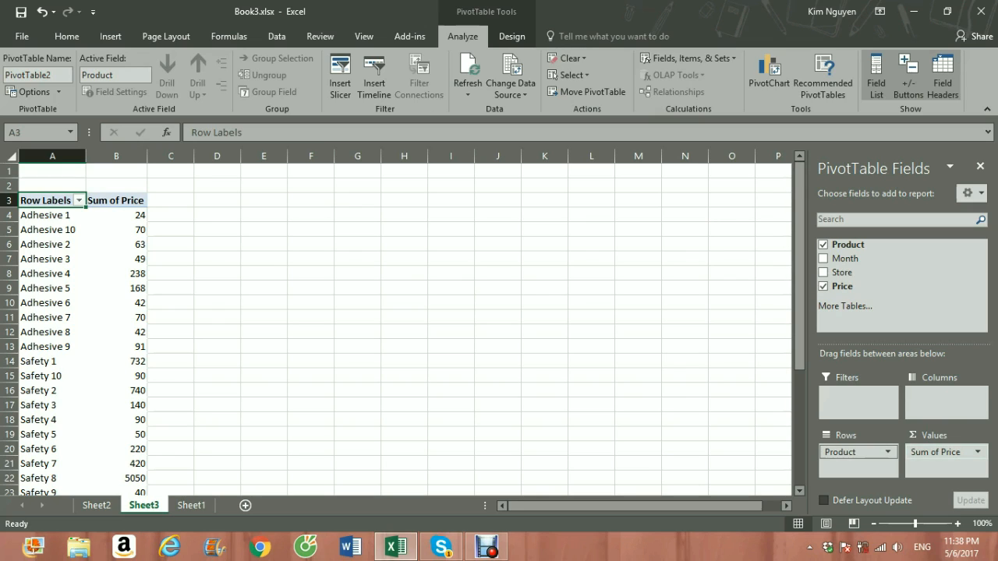
Step: Change the Price value field's calculation to Average in the Sheet3 PivotTable
{"action": "left_click", "coordinate": [976, 453]}
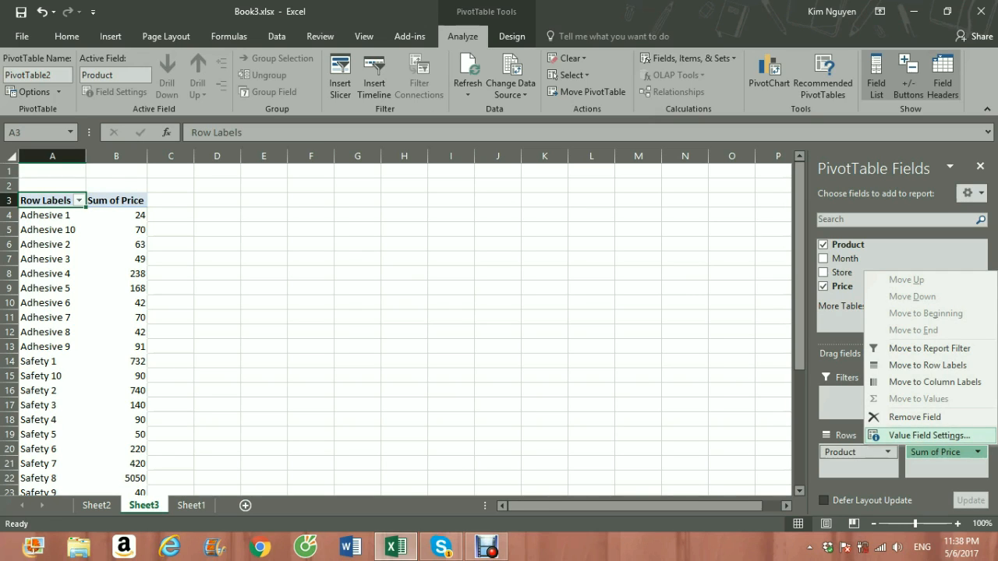
{"action": "left_click", "coordinate": [927, 434]}
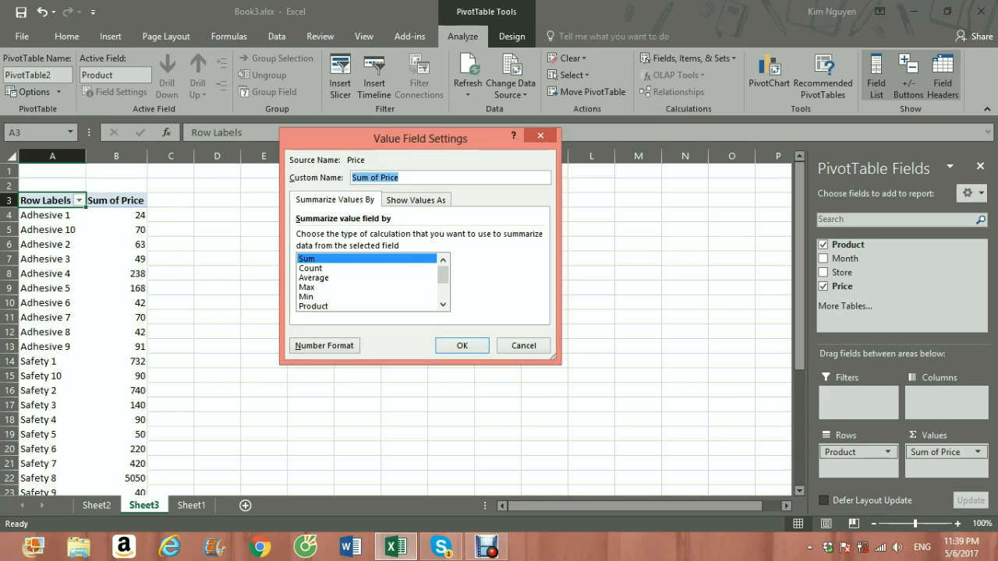
{"action": "left_click", "coordinate": [314, 277]}
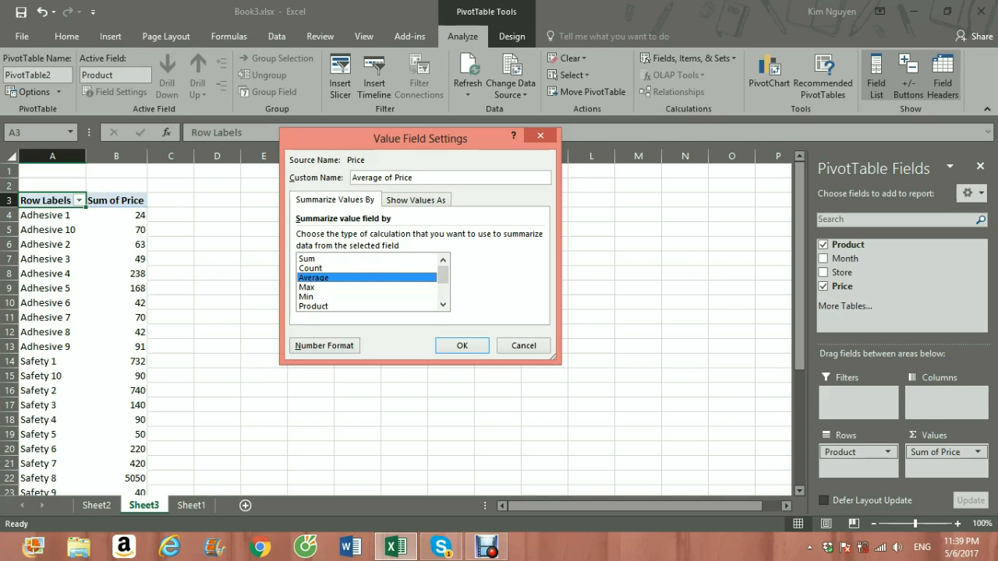
{"action": "left_click", "coordinate": [462, 346]}
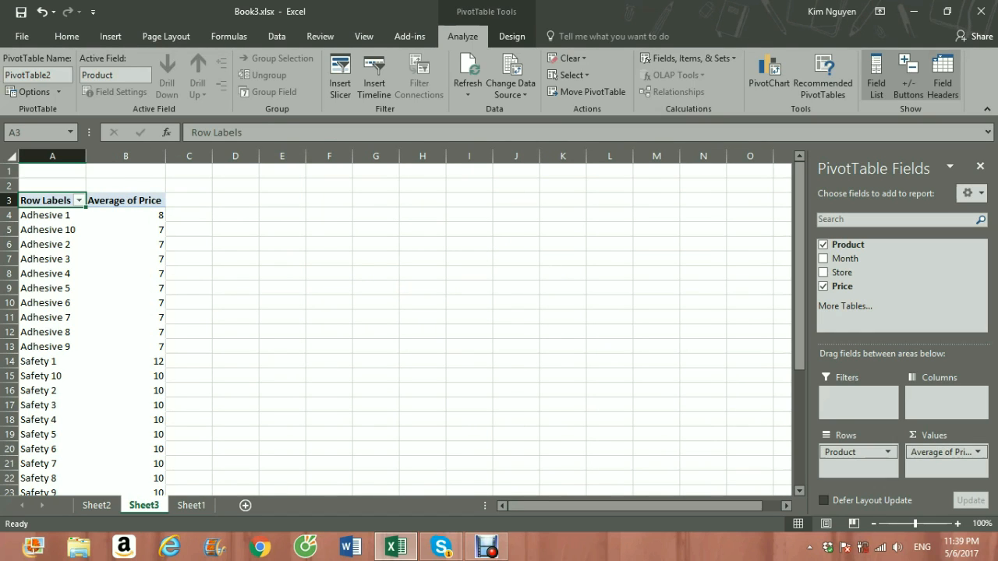
{"action": "scroll", "coordinate": [129, 241], "scroll_direction": "down", "scroll_amount": 1}
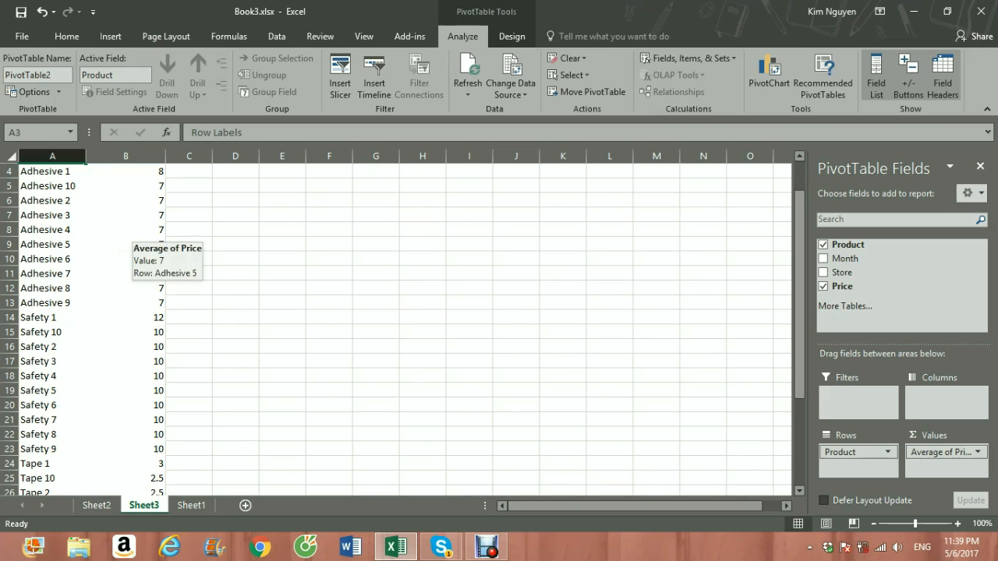
{"action": "scroll", "coordinate": [128, 242], "scroll_direction": "down", "scroll_amount": 8}
{"action": "scroll", "coordinate": [129, 242], "scroll_direction": "up", "scroll_amount": 4}
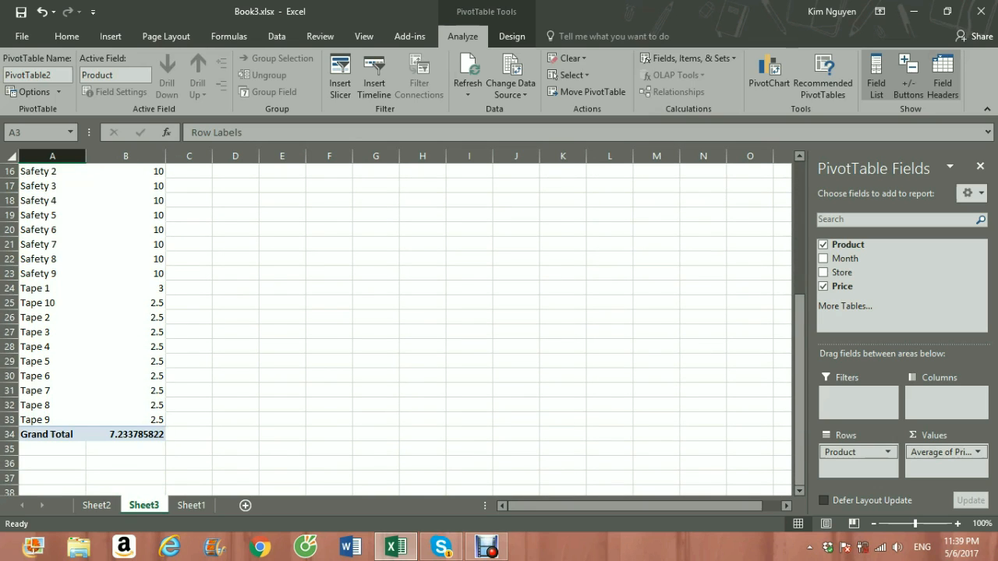
{"action": "scroll", "coordinate": [128, 242], "scroll_direction": "up", "scroll_amount": 5}
{"action": "scroll", "coordinate": [128, 241], "scroll_direction": "down", "scroll_amount": 2}
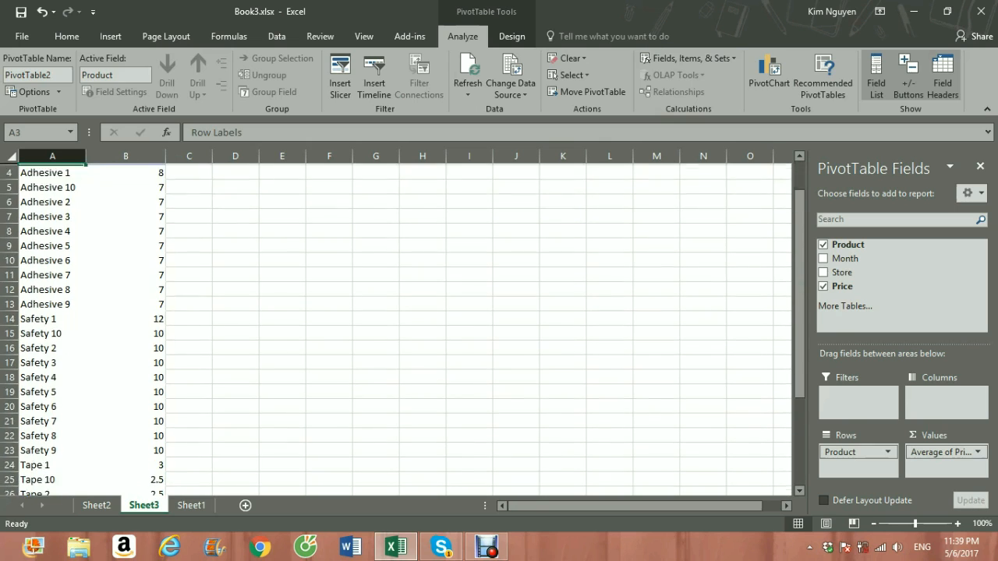
{"action": "scroll", "coordinate": [128, 241], "scroll_direction": "up", "scroll_amount": 2}
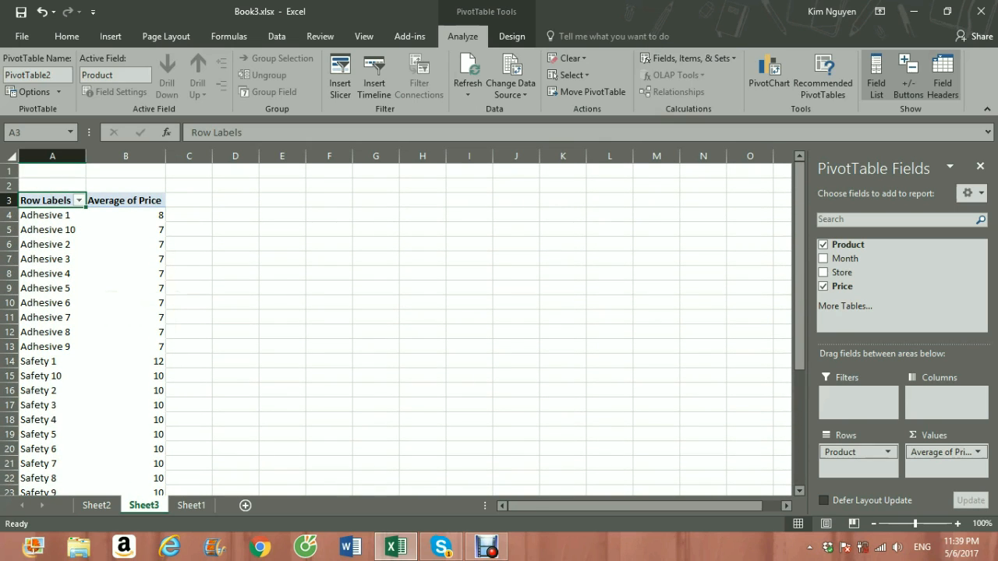
Step: Format the Average of Price values as Accounting with two decimal places and the $ symbol
{"action": "left_click", "coordinate": [977, 452]}
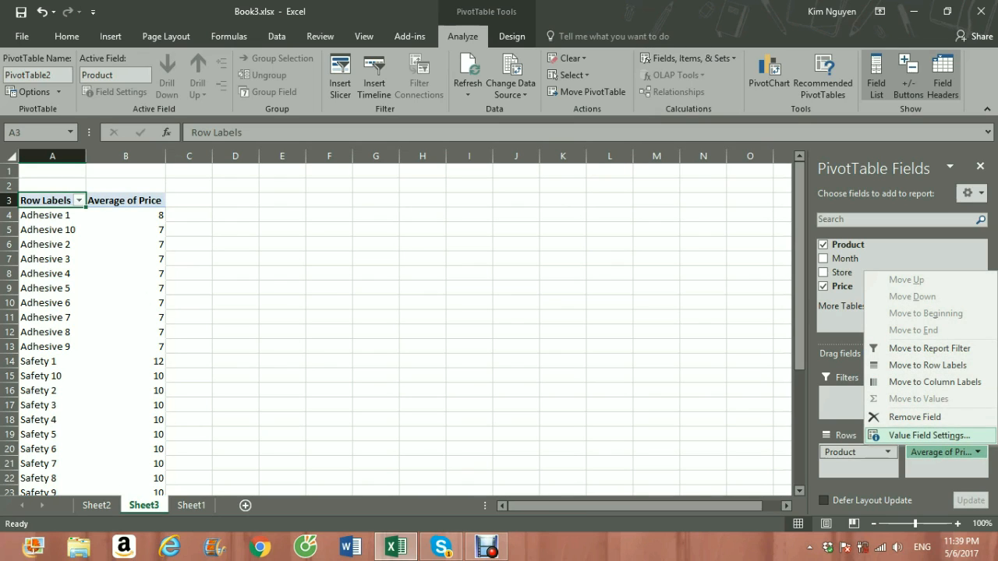
{"action": "left_click", "coordinate": [977, 452]}
{"action": "left_click", "coordinate": [976, 452]}
{"action": "left_click", "coordinate": [928, 434]}
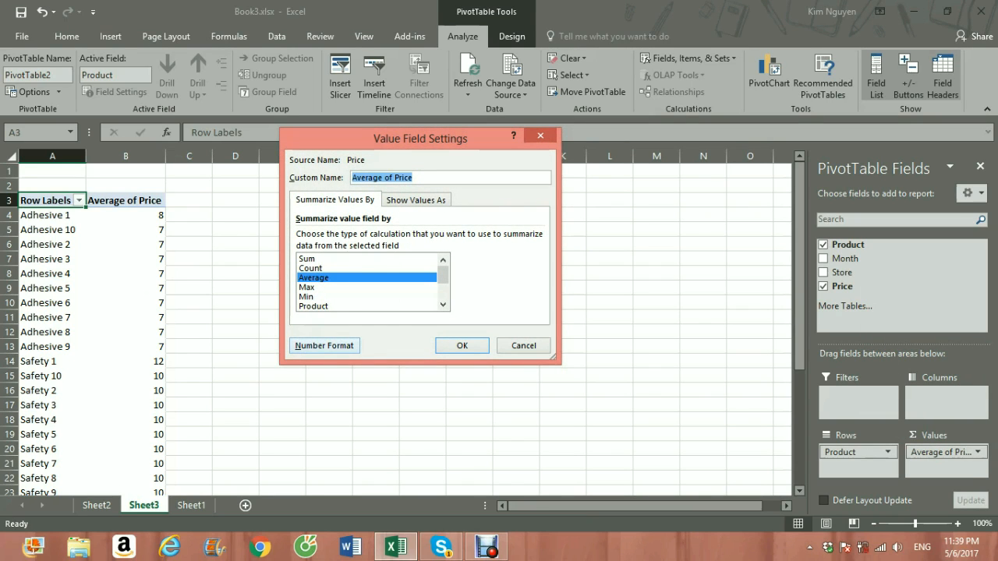
{"action": "left_click", "coordinate": [324, 345]}
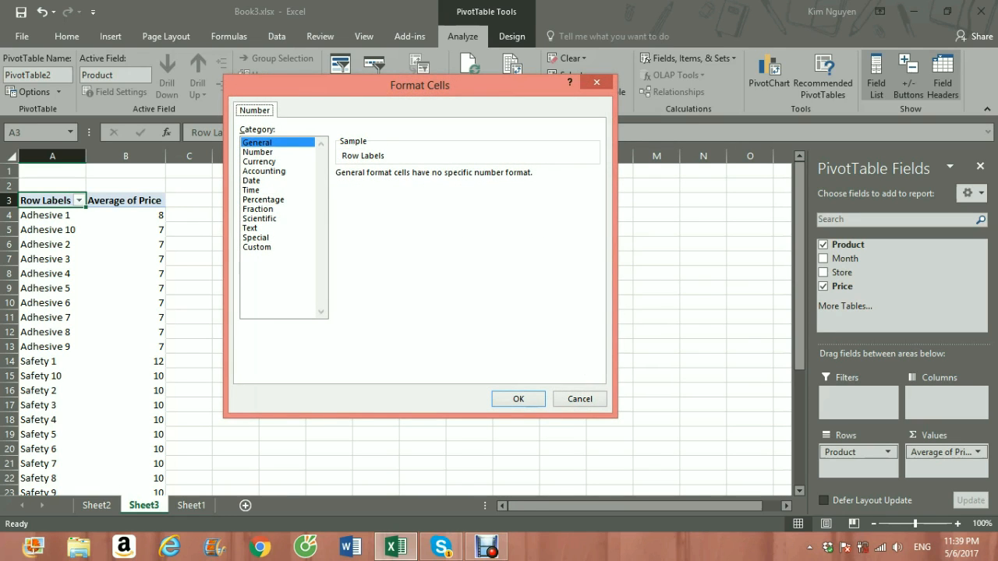
{"action": "left_click", "coordinate": [264, 171]}
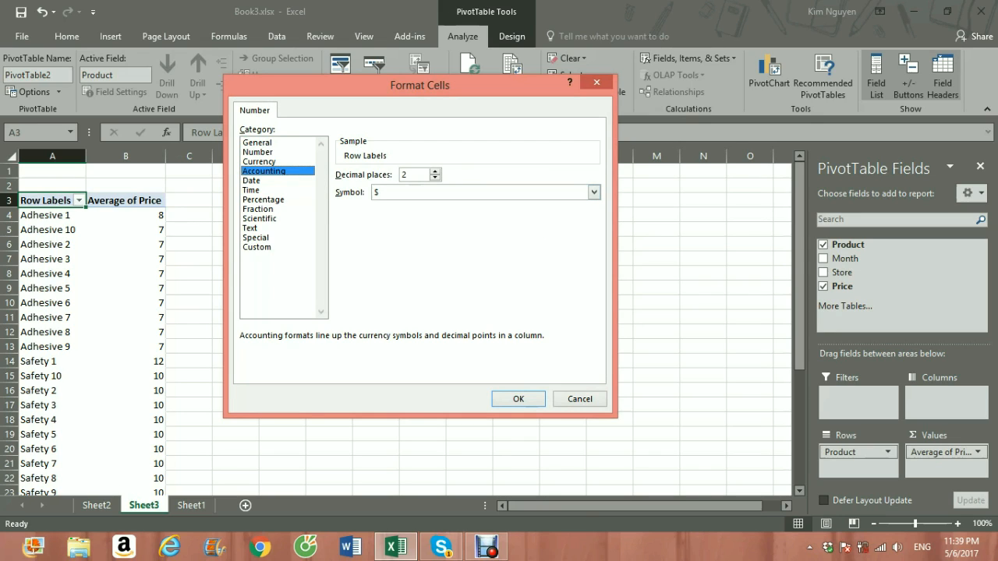
{"action": "left_click", "coordinate": [594, 192]}
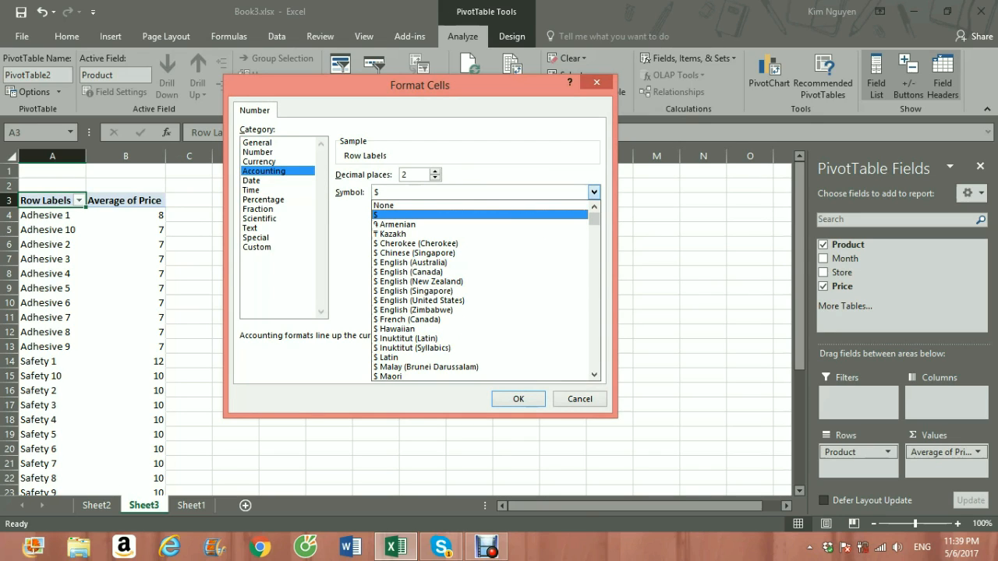
{"action": "left_click", "coordinate": [594, 193]}
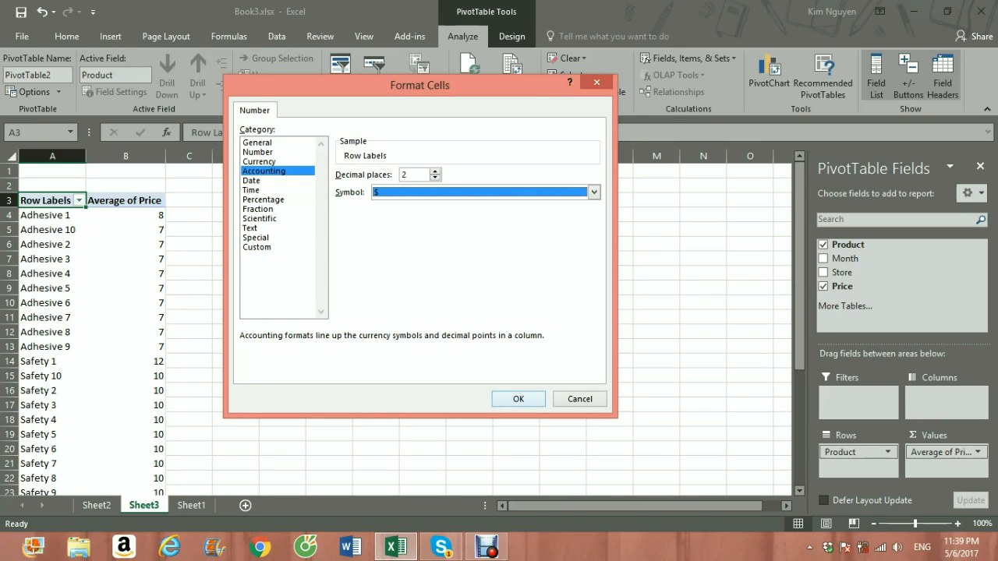
{"action": "left_click", "coordinate": [518, 399]}
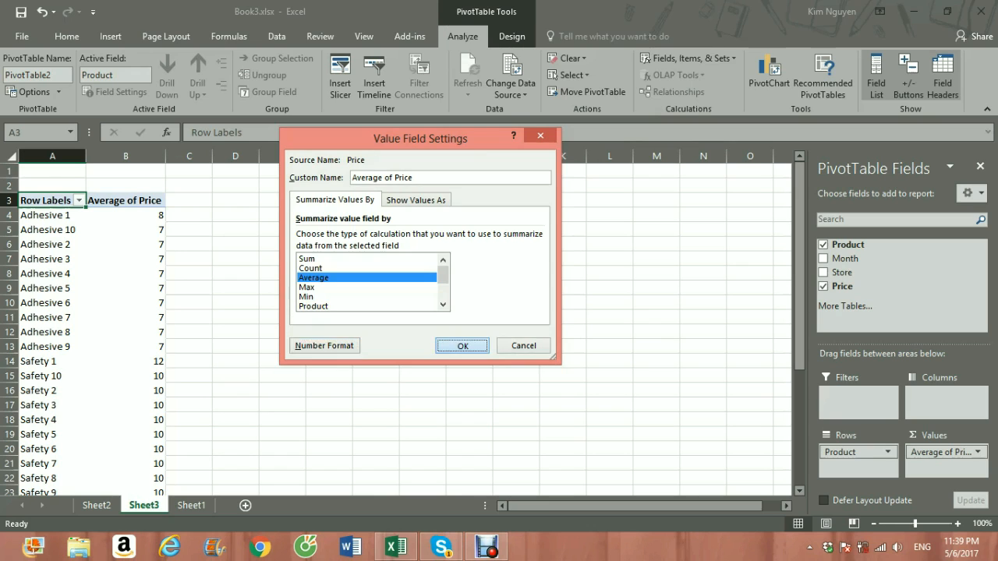
{"action": "left_click", "coordinate": [461, 345]}
Step: Examine the accounting-formatted average price of each product and the grand total in the Sheet3 PivotTable
{"action": "scroll", "coordinate": [396, 327], "scroll_direction": "down", "scroll_amount": 4}
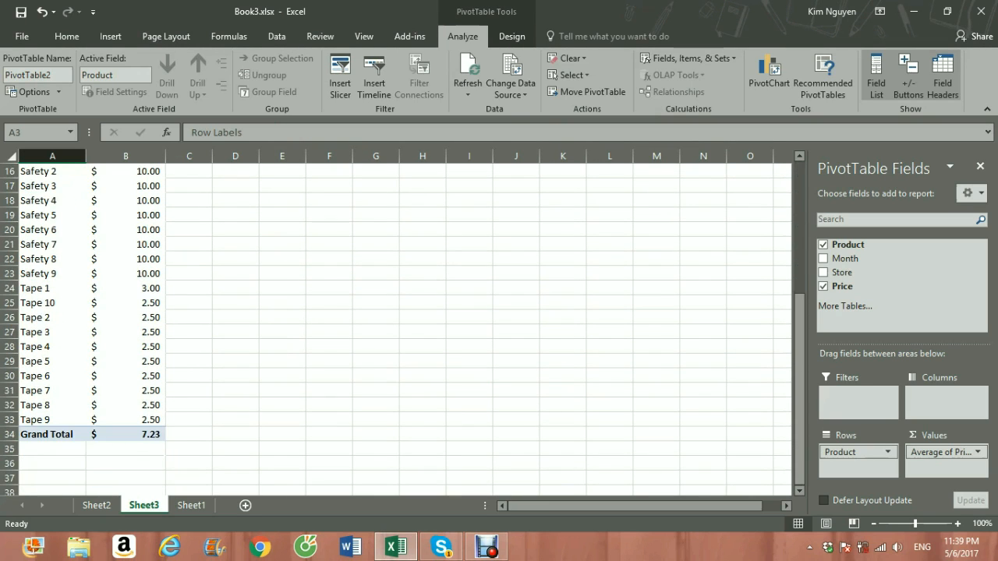
{"action": "scroll", "coordinate": [396, 327], "scroll_direction": "up", "scroll_amount": 4}
{"action": "scroll", "coordinate": [396, 328], "scroll_direction": "down", "scroll_amount": 5}
{"action": "scroll", "coordinate": [396, 327], "scroll_direction": "up", "scroll_amount": 5}
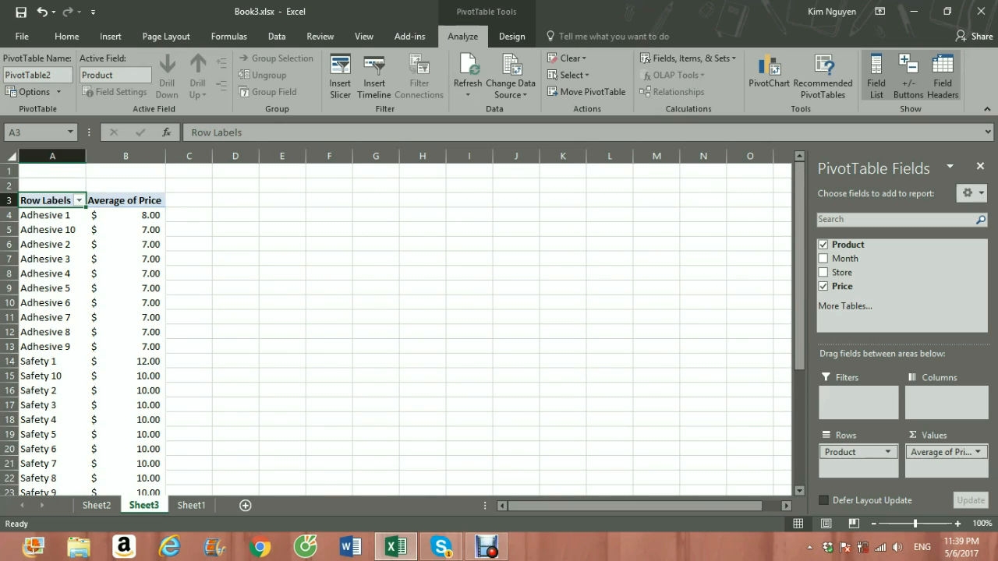
{"action": "left_click", "coordinate": [125, 229]}
{"action": "scroll", "coordinate": [126, 230], "scroll_direction": "down", "scroll_amount": 5}
{"action": "scroll", "coordinate": [126, 229], "scroll_direction": "up", "scroll_amount": 3}
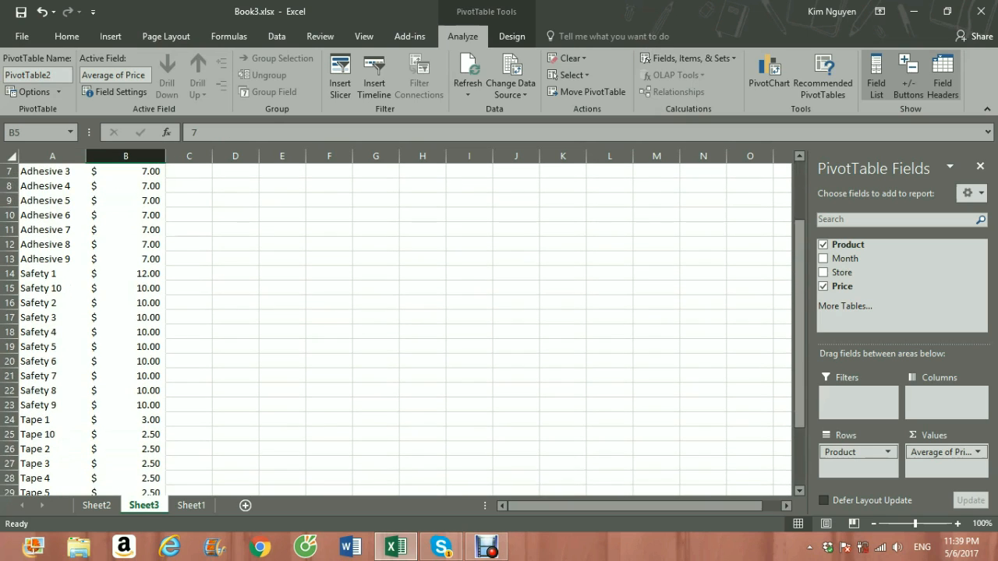
{"action": "scroll", "coordinate": [396, 328], "scroll_direction": "up", "scroll_amount": 2}
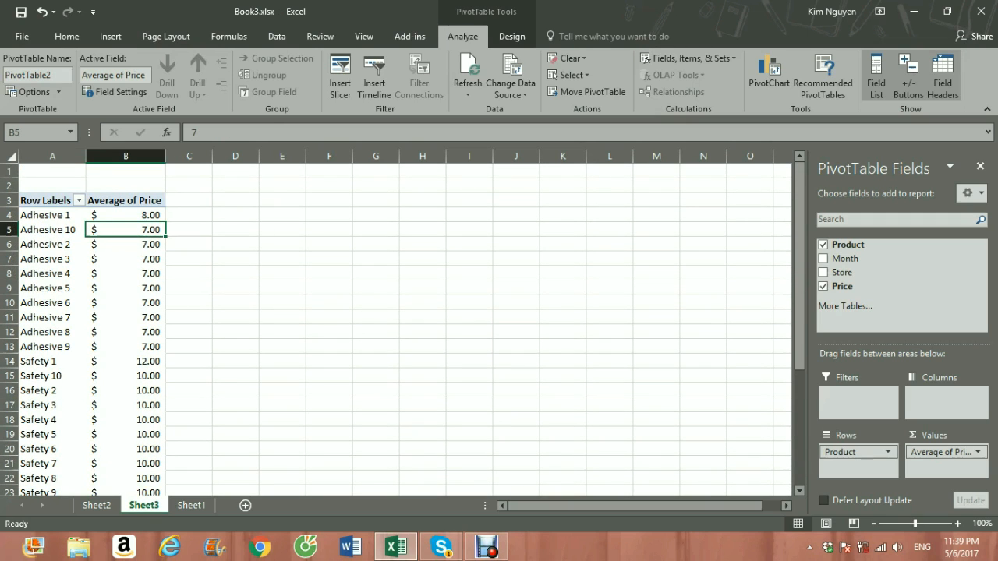
Step: Create a third PivotTable on a new worksheet from the Sheet1 product data in B7:E1333
{"action": "left_click", "coordinate": [191, 505]}
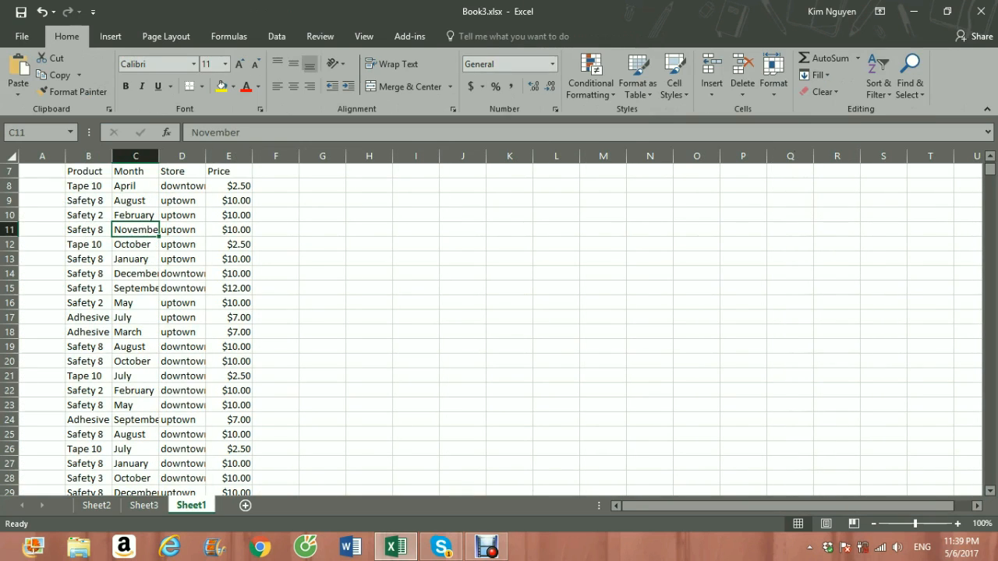
{"action": "left_click", "coordinate": [182, 230]}
{"action": "scroll", "coordinate": [183, 230], "scroll_direction": "up", "scroll_amount": 2}
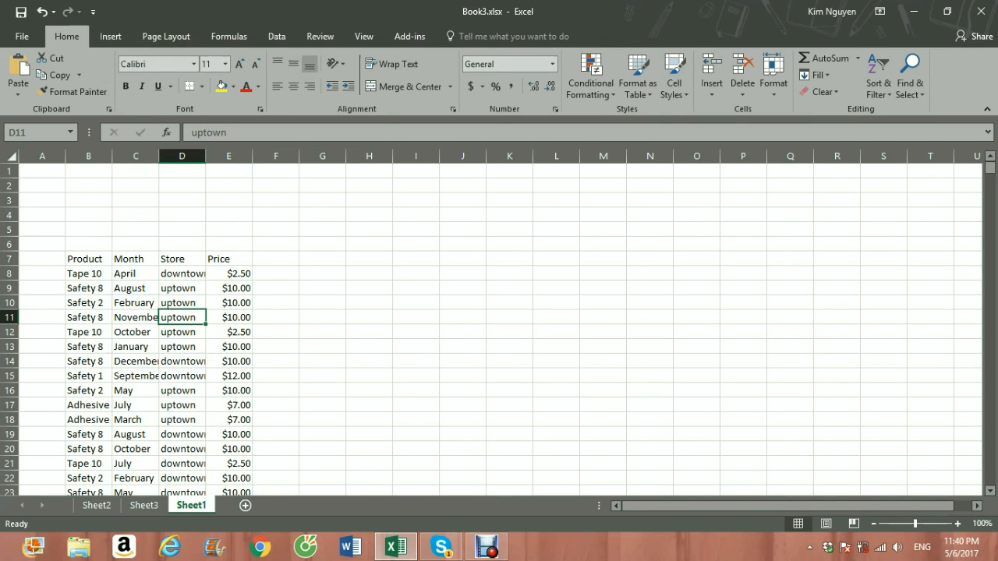
{"action": "left_click", "coordinate": [110, 36]}
{"action": "left_click", "coordinate": [24, 74]}
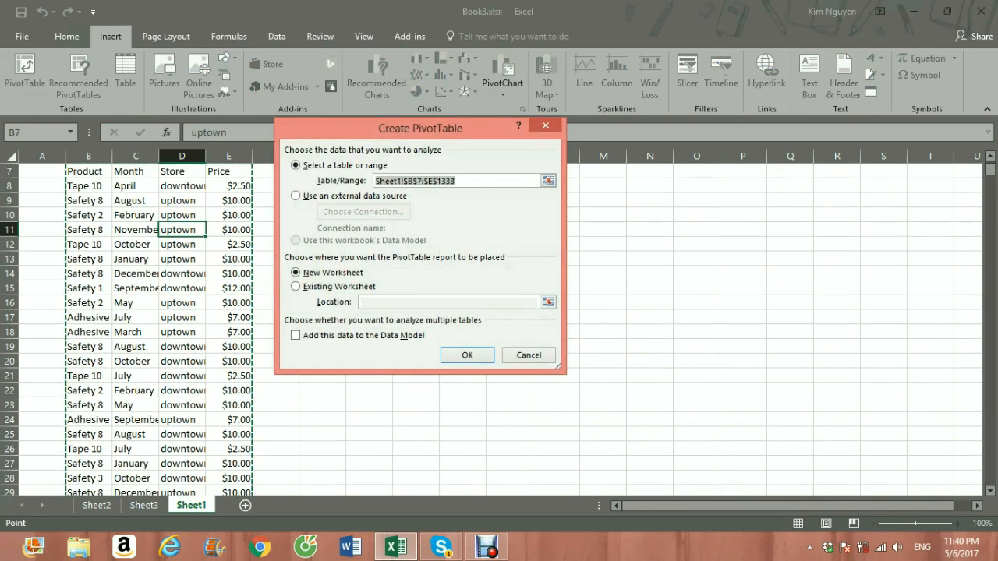
{"action": "left_click", "coordinate": [467, 354]}
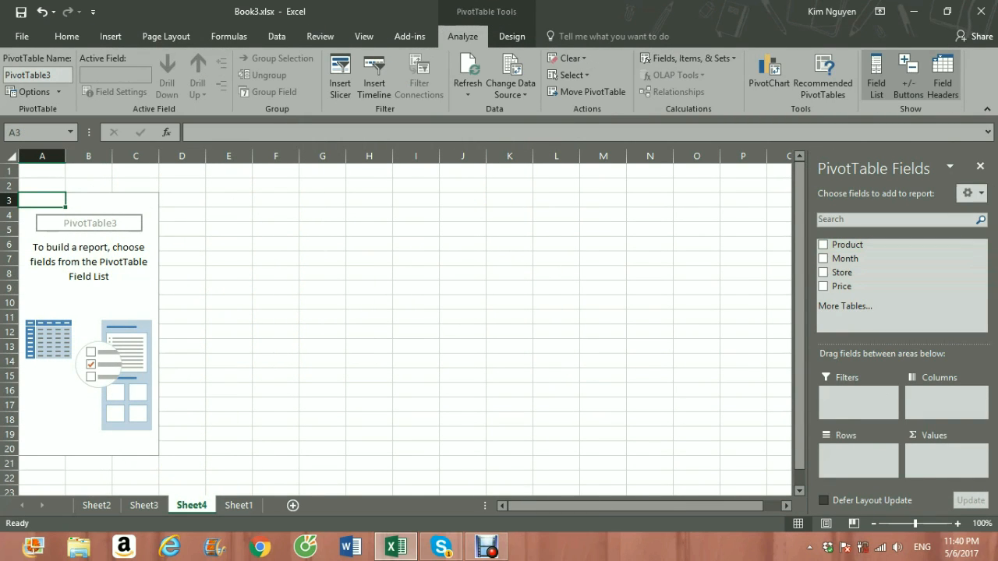
Step: Lay out the new PivotTable with Product as rows, Store as columns and summed Price as values
{"action": "left_click_drag", "start_coordinate": [847, 245], "coordinate": [859, 461]}
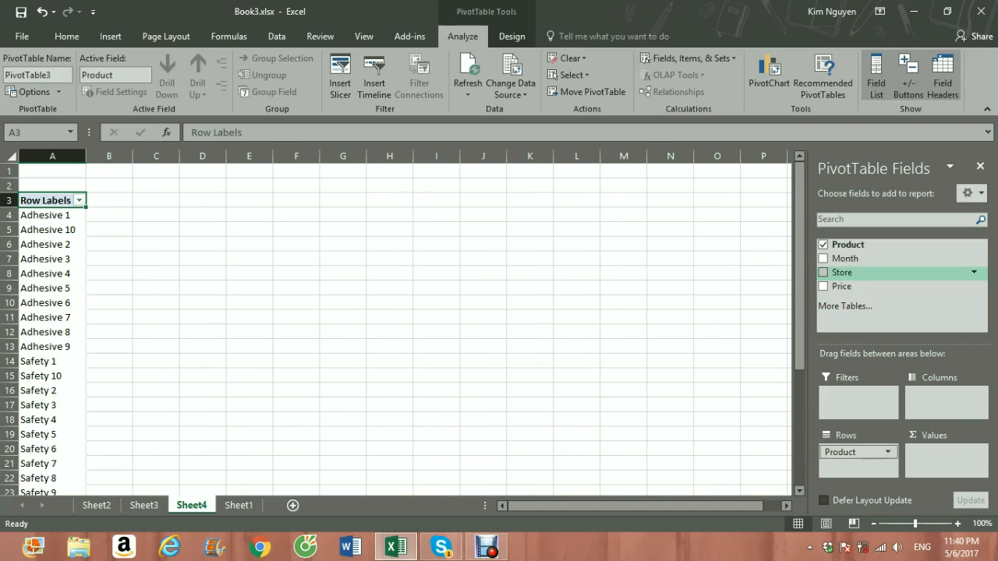
{"action": "left_click_drag", "start_coordinate": [841, 272], "coordinate": [945, 402]}
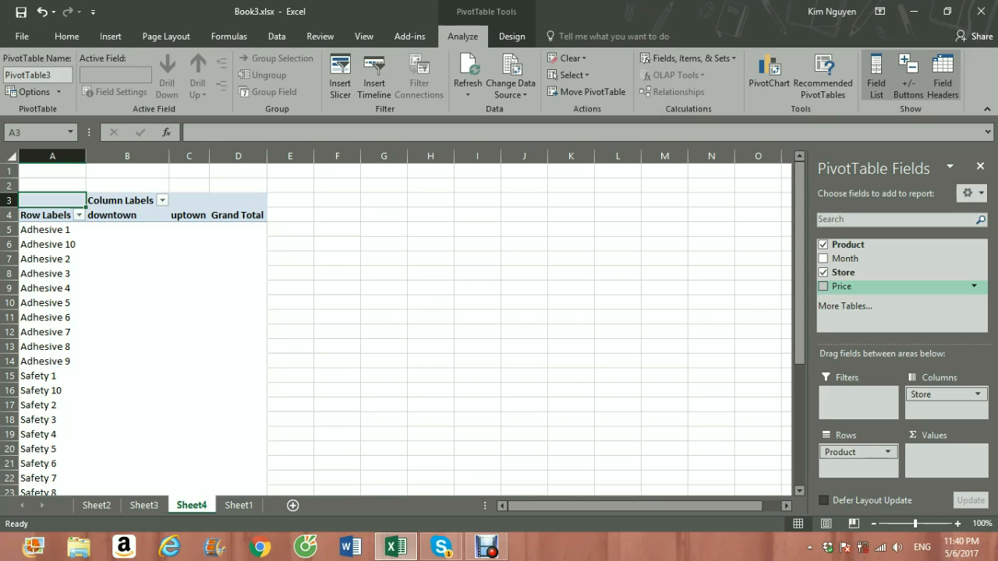
{"action": "left_click", "coordinate": [824, 286]}
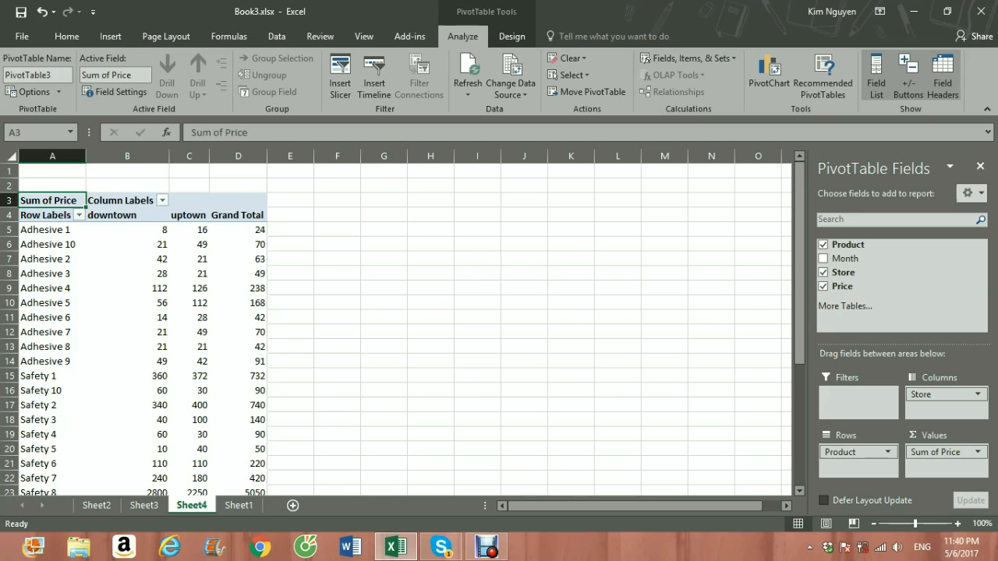
{"action": "scroll", "coordinate": [398, 328], "scroll_direction": "down", "scroll_amount": 2}
{"action": "scroll", "coordinate": [397, 327], "scroll_direction": "up", "scroll_amount": 2}
{"action": "scroll", "coordinate": [129, 220], "scroll_direction": "down", "scroll_amount": 4}
{"action": "scroll", "coordinate": [129, 220], "scroll_direction": "up", "scroll_amount": 4}
{"action": "scroll", "coordinate": [191, 223], "scroll_direction": "down", "scroll_amount": 6}
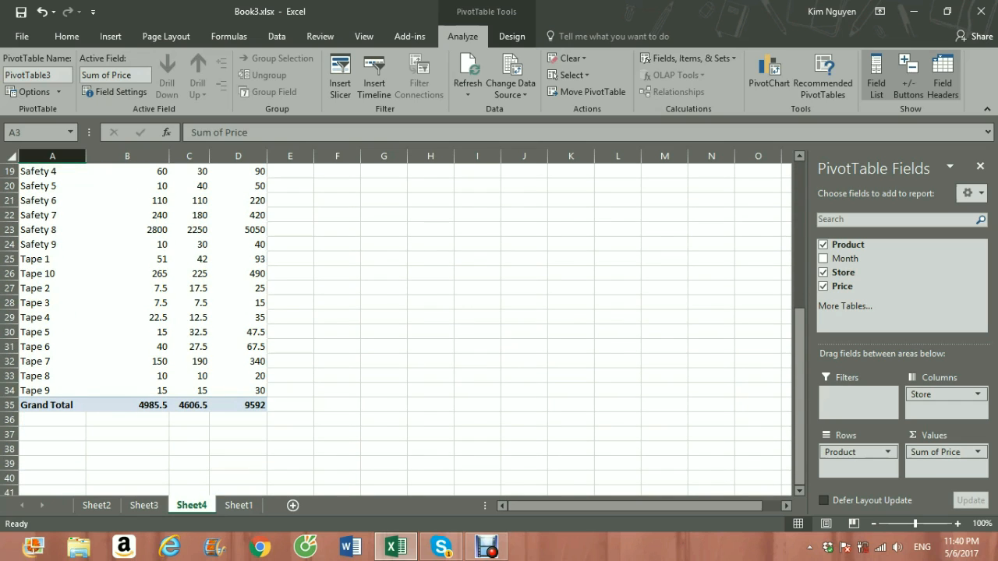
{"action": "scroll", "coordinate": [396, 327], "scroll_direction": "up", "scroll_amount": 5}
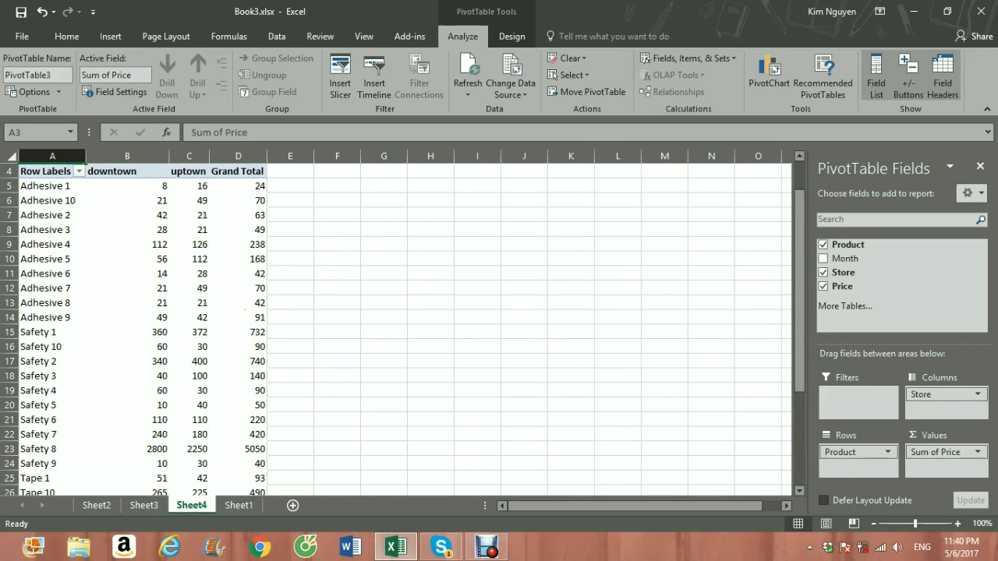
Step: Change the Price value field's calculation to Max in the Sheet4 PivotTable
{"action": "left_click", "coordinate": [939, 452]}
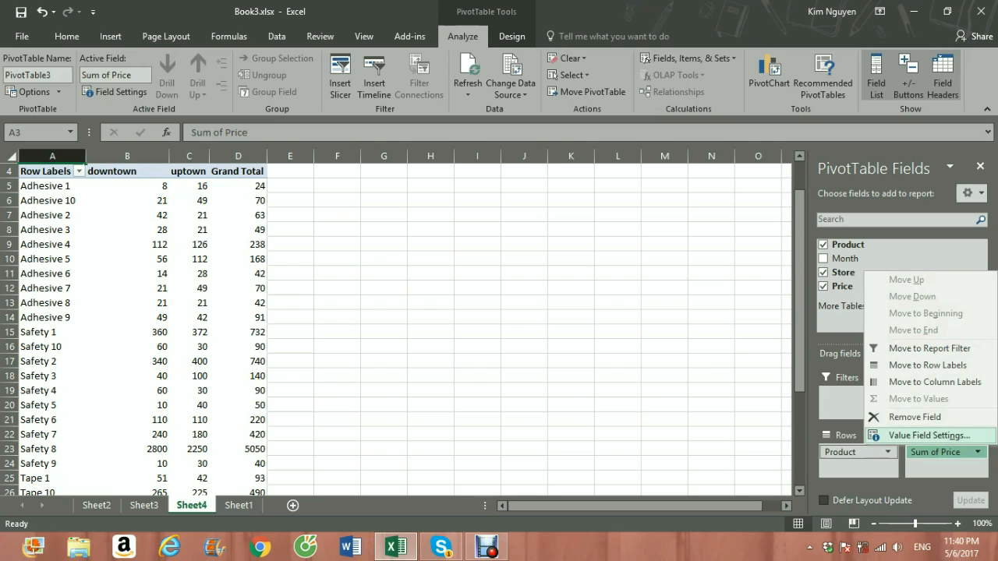
{"action": "left_click", "coordinate": [927, 436]}
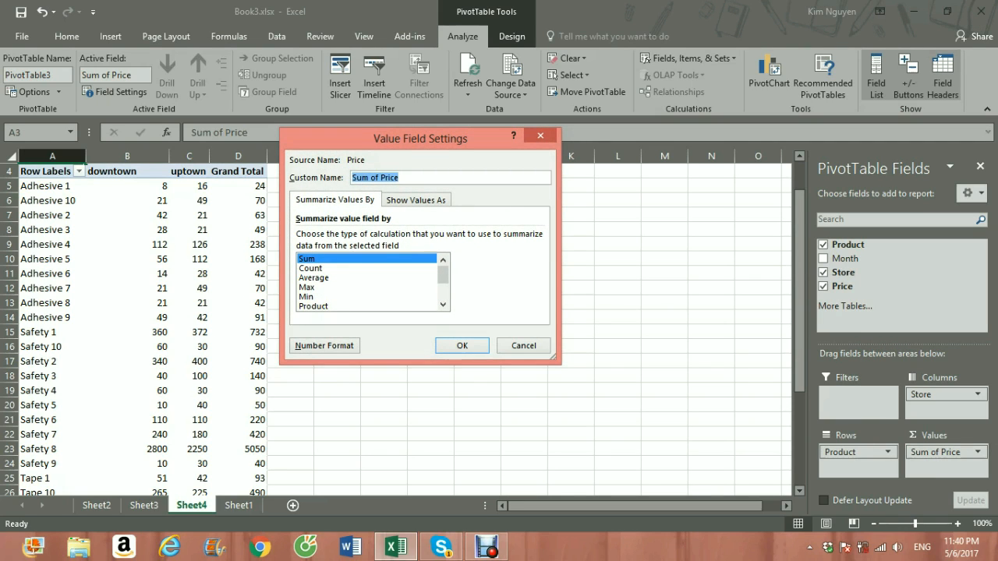
{"action": "left_click", "coordinate": [308, 287]}
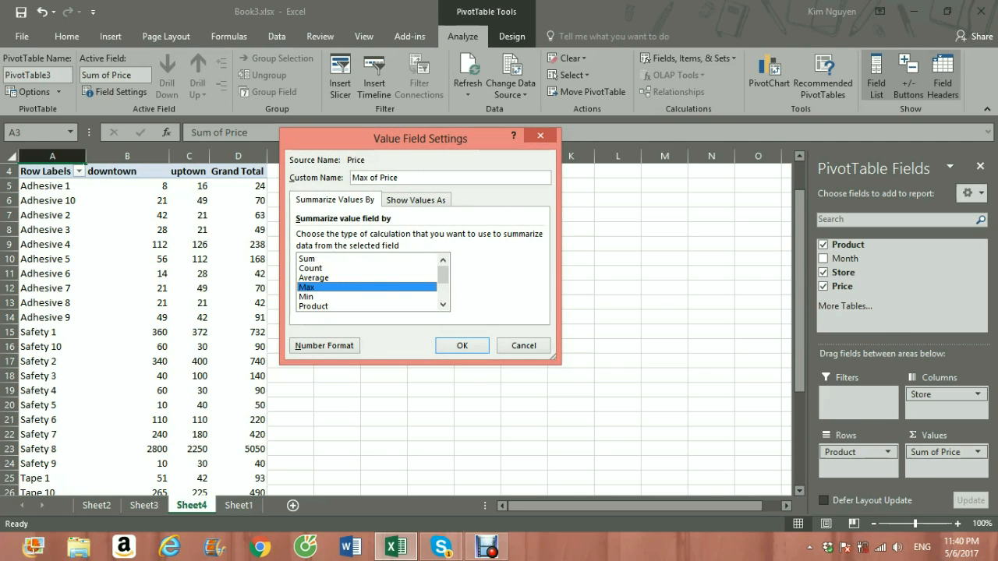
{"action": "left_click", "coordinate": [461, 345]}
{"action": "scroll", "coordinate": [389, 319], "scroll_direction": "up", "scroll_amount": 1}
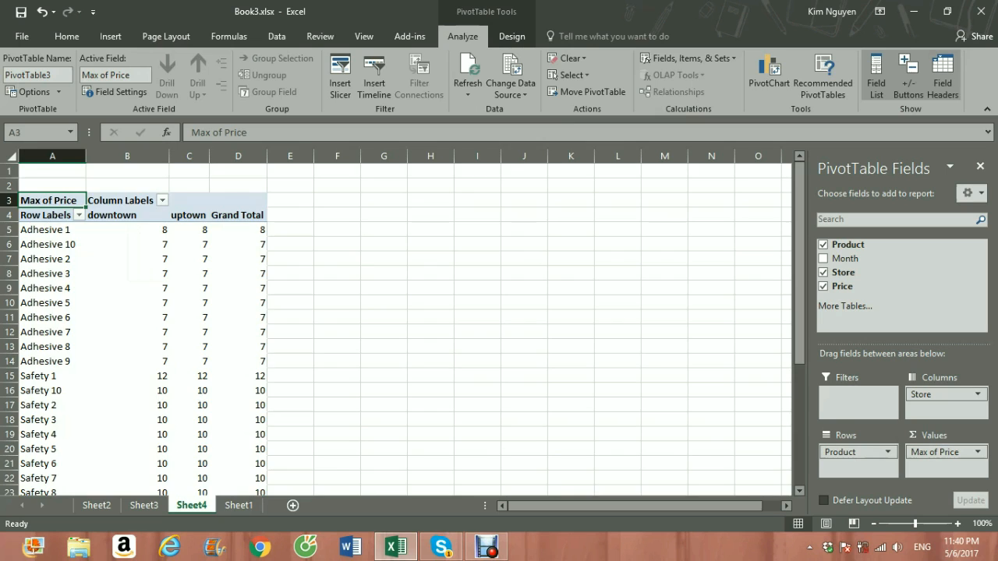
{"action": "scroll", "coordinate": [390, 327], "scroll_direction": "down", "scroll_amount": 4}
{"action": "scroll", "coordinate": [390, 327], "scroll_direction": "up", "scroll_amount": 4}
Step: Filter the Product row labels in the Sheet4 PivotTable to the top 10 items by Max of Price
{"action": "left_click", "coordinate": [79, 215]}
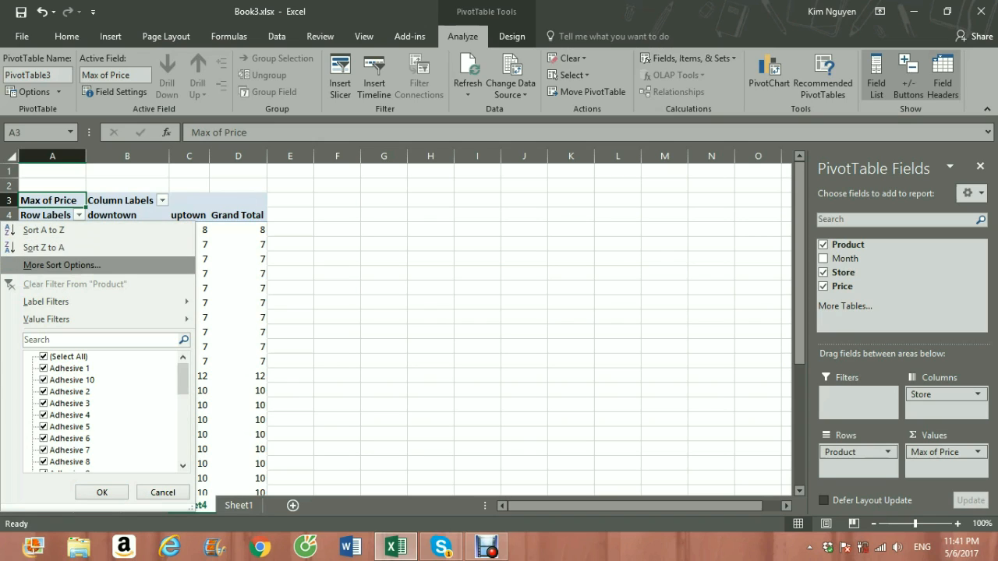
{"action": "mouse_move", "coordinate": [78, 319]}
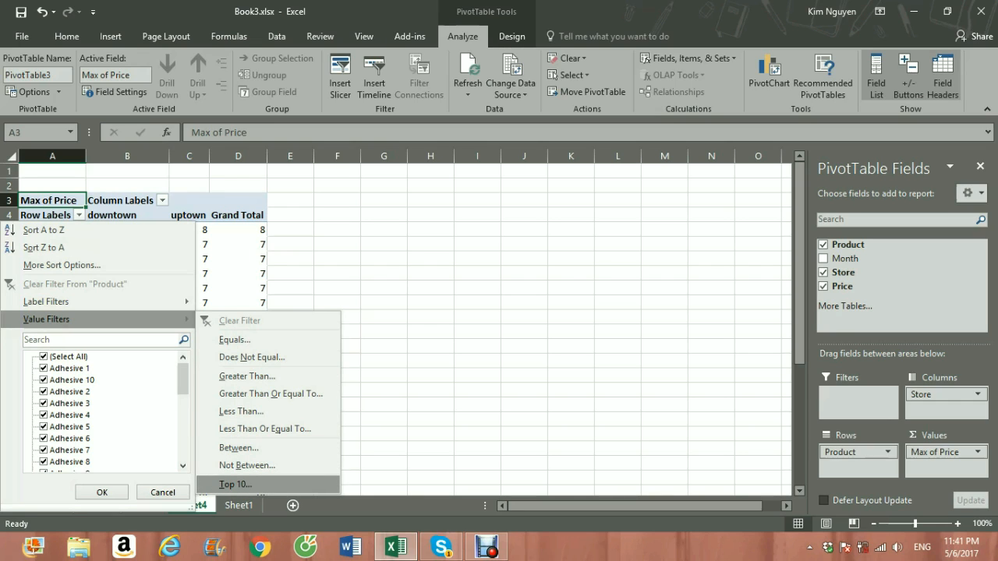
{"action": "left_click", "coordinate": [235, 484]}
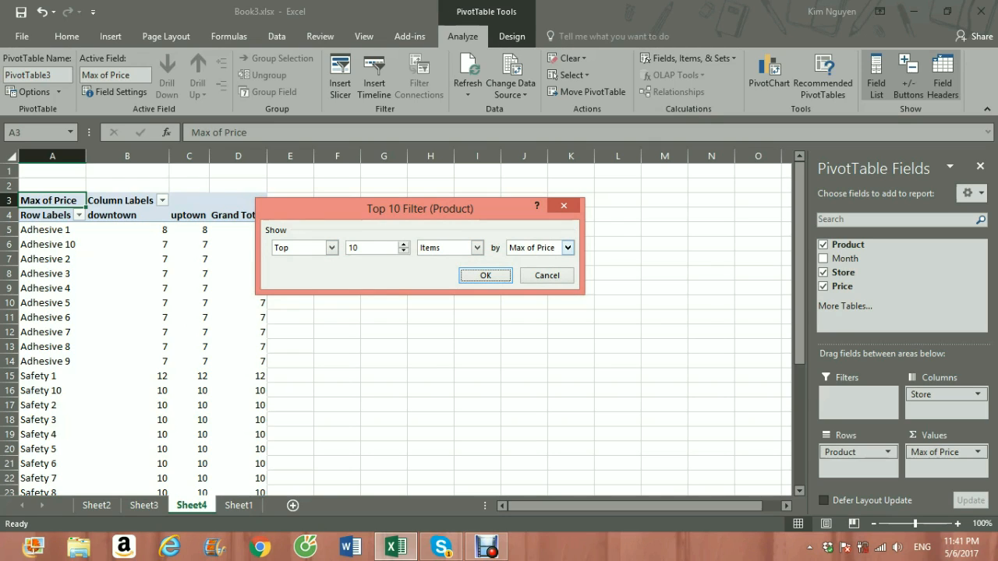
{"action": "key", "text": "Return"}
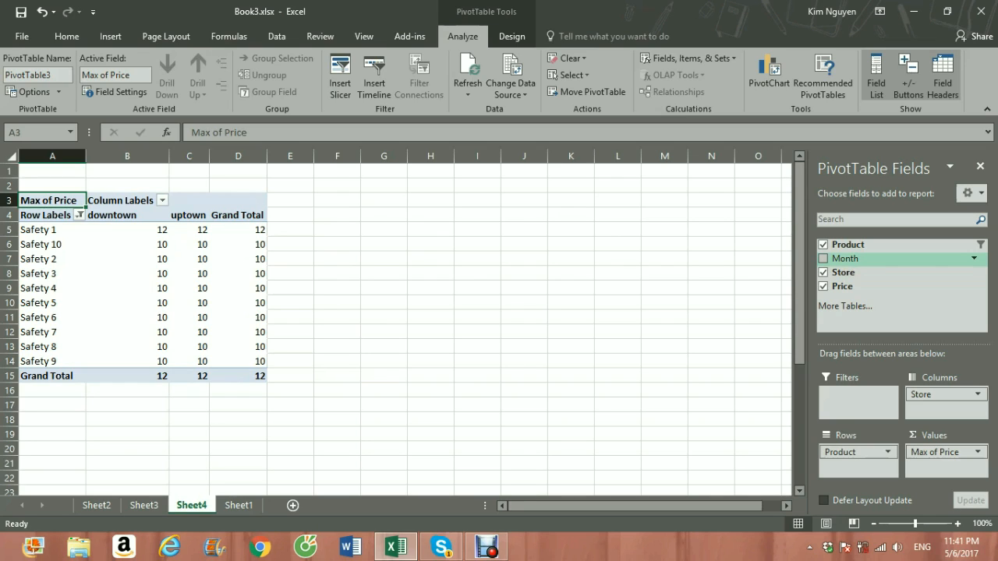
Step: Add Month as a report filter to the Sheet4 PivotTable and enable selecting multiple months
{"action": "left_click_drag", "start_coordinate": [845, 258], "coordinate": [857, 396]}
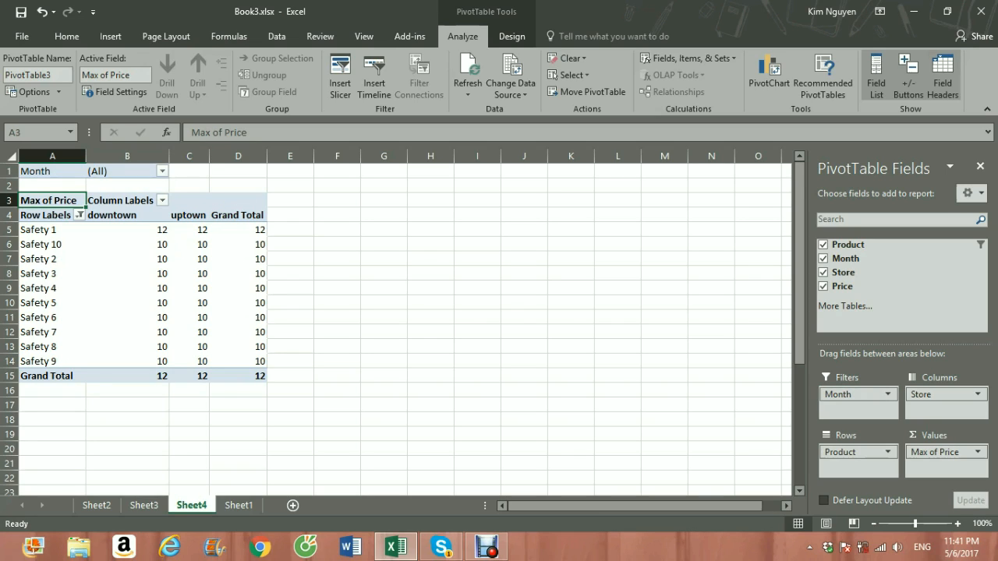
{"action": "left_click", "coordinate": [162, 171]}
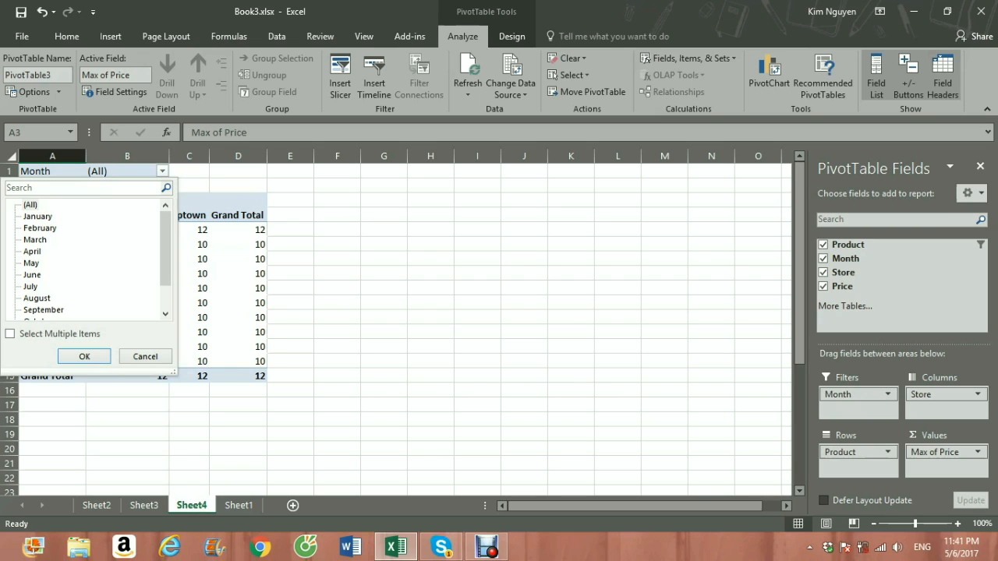
{"action": "scroll", "coordinate": [85, 257], "scroll_direction": "down", "scroll_amount": 1}
{"action": "scroll", "coordinate": [85, 257], "scroll_direction": "up", "scroll_amount": 1}
{"action": "scroll", "coordinate": [86, 258], "scroll_direction": "down", "scroll_amount": 1}
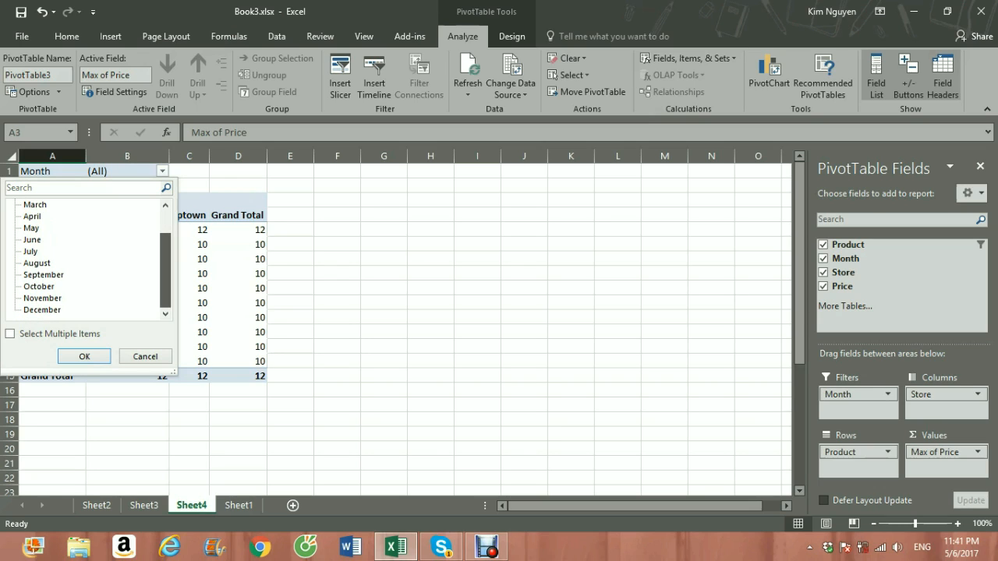
{"action": "left_click", "coordinate": [10, 334]}
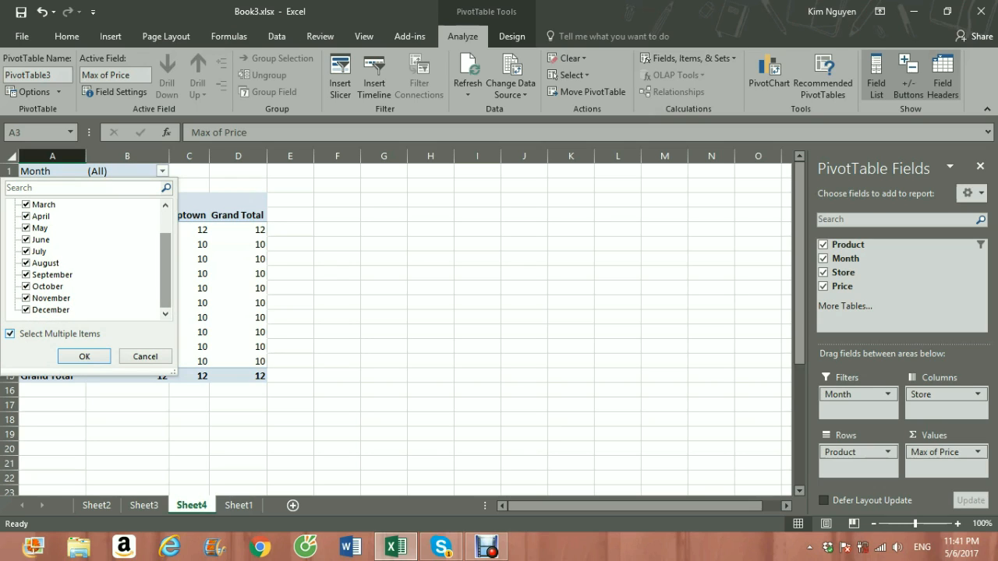
{"action": "scroll", "coordinate": [86, 258], "scroll_direction": "up", "scroll_amount": 1}
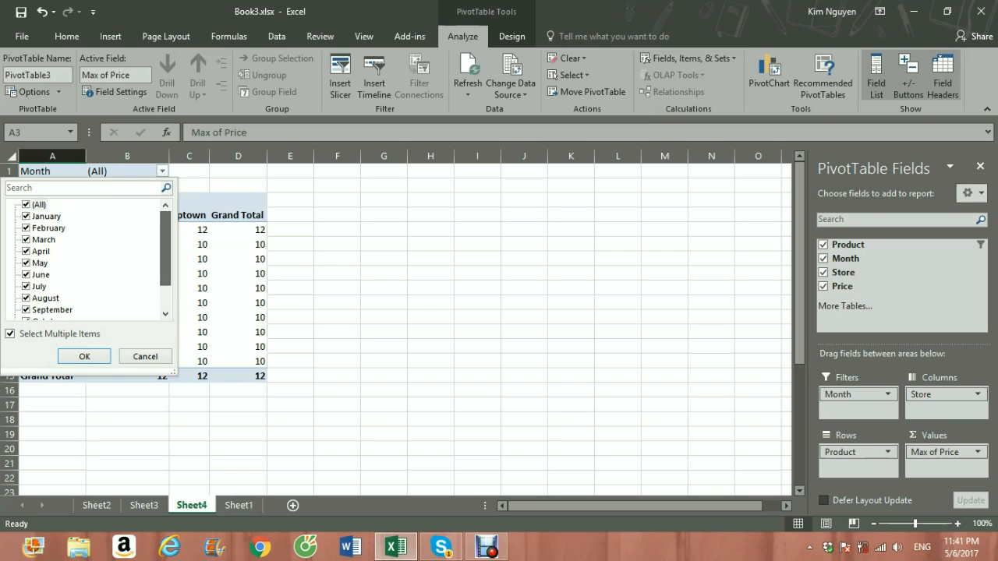
Step: Exclude January through May and further months down the list from the Month report filter, and apply the filter
{"action": "key", "text": "space"}
{"action": "key", "text": "Down"}
{"action": "key", "text": "space"}
{"action": "key", "text": "Down"}
{"action": "key", "text": "space"}
{"action": "key", "text": "Down"}
{"action": "key", "text": "space"}
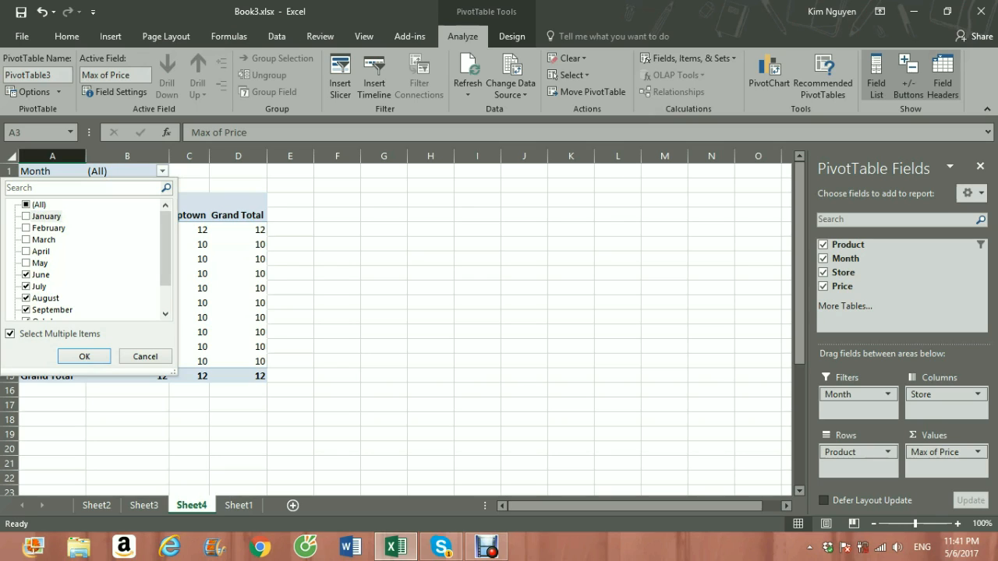
{"action": "scroll", "coordinate": [85, 257], "scroll_direction": "down", "scroll_amount": 1}
{"action": "key", "text": "Down"}
{"action": "key", "text": "space"}
{"action": "key", "text": "Down"}
{"action": "key", "text": "space"}
{"action": "key", "text": "Return"}
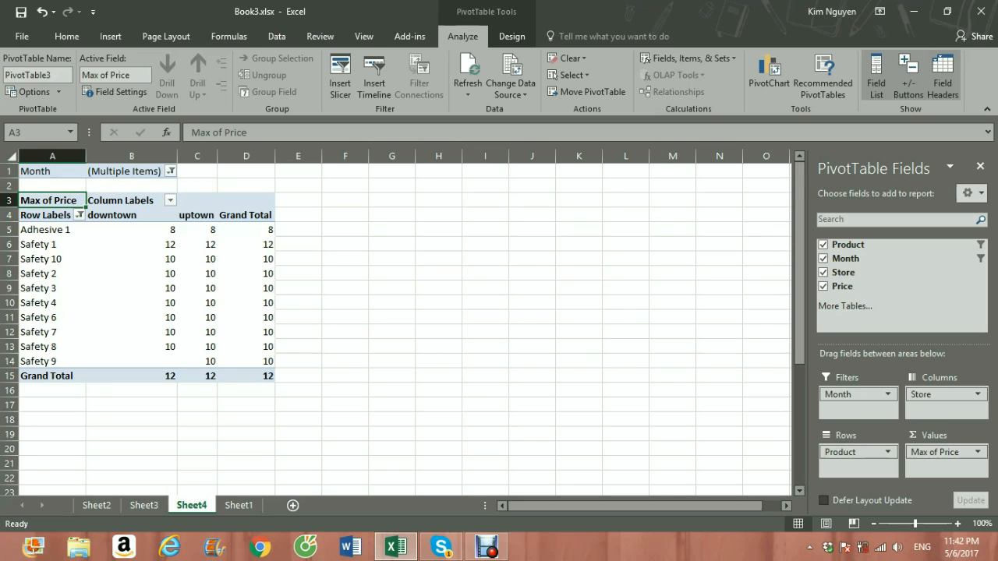
Step: Examine the Product, Month, Store and Price source records on Sheet1
{"action": "left_click", "coordinate": [238, 505]}
{"action": "scroll", "coordinate": [499, 323], "scroll_direction": "down", "scroll_amount": 1}
{"action": "scroll", "coordinate": [499, 323], "scroll_direction": "down", "scroll_amount": 5}
{"action": "scroll", "coordinate": [499, 323], "scroll_direction": "down", "scroll_amount": 17}
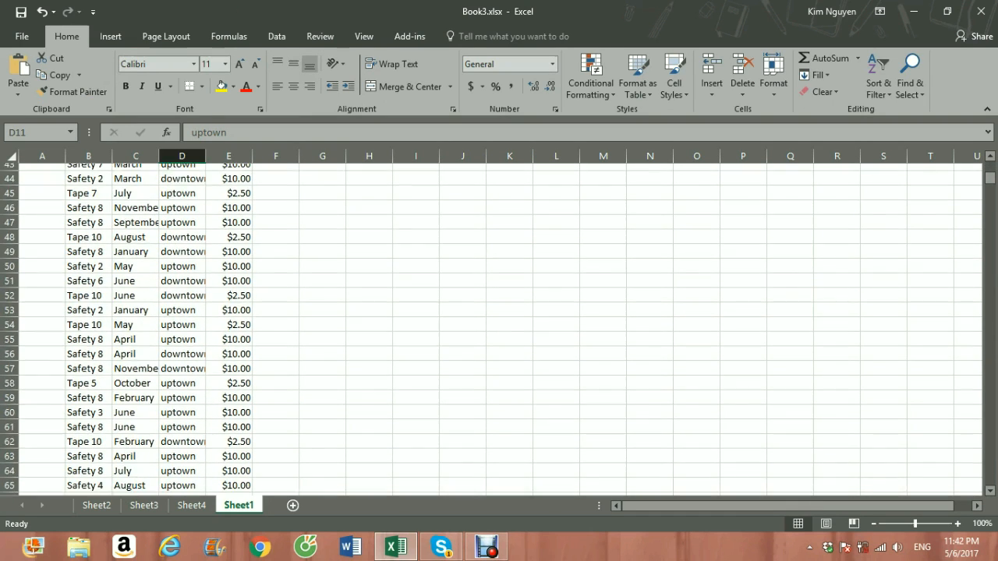
{"action": "scroll", "coordinate": [499, 323], "scroll_direction": "down", "scroll_amount": 20}
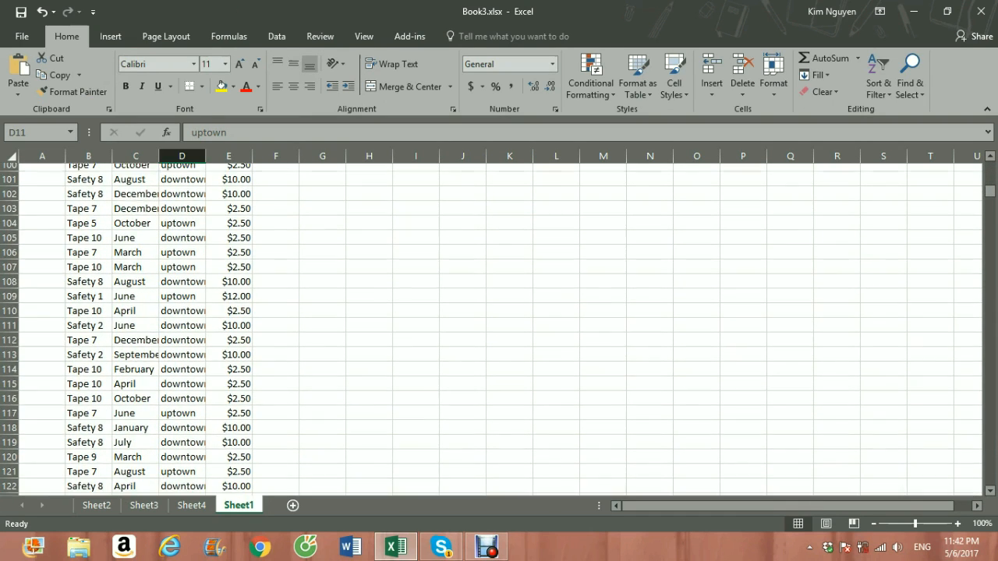
{"action": "scroll", "coordinate": [499, 323], "scroll_direction": "down", "scroll_amount": 7}
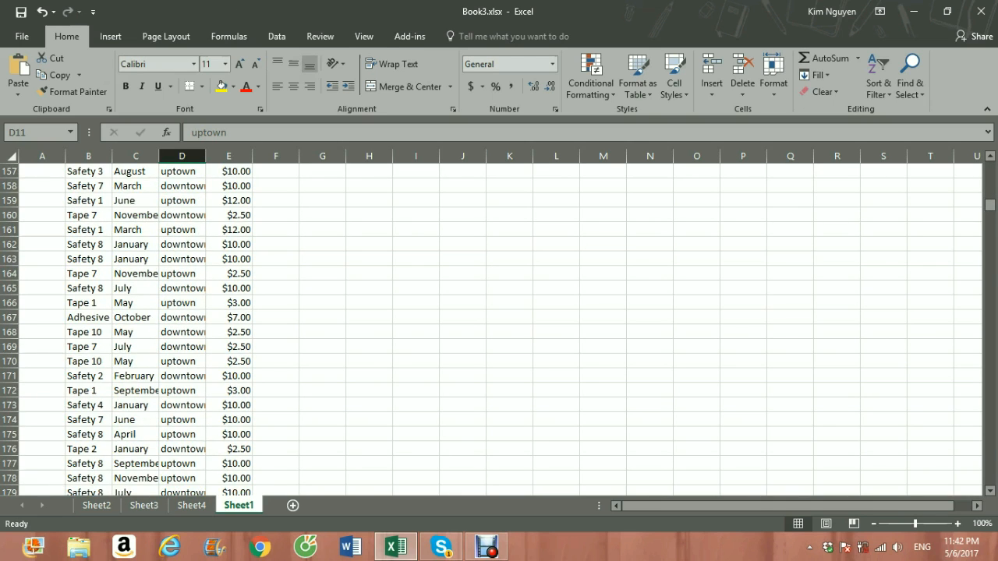
{"action": "scroll", "coordinate": [499, 323], "scroll_direction": "down", "scroll_amount": 7}
{"action": "scroll", "coordinate": [499, 323], "scroll_direction": "up", "scroll_amount": 12}
{"action": "scroll", "coordinate": [499, 323], "scroll_direction": "up", "scroll_amount": 20}
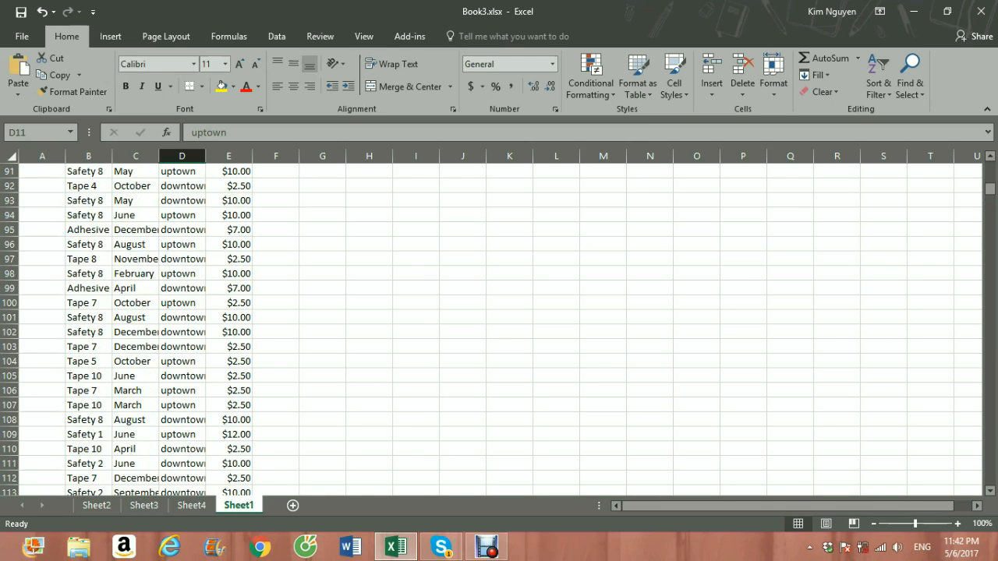
{"action": "scroll", "coordinate": [499, 324], "scroll_direction": "up", "scroll_amount": 7}
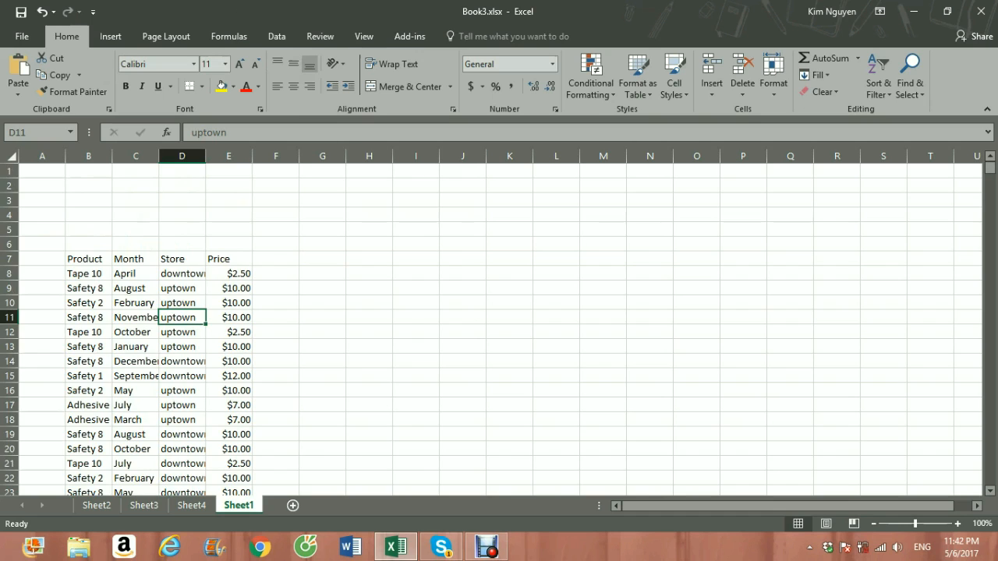
{"action": "scroll", "coordinate": [499, 324], "scroll_direction": "down", "scroll_amount": 2}
{"action": "scroll", "coordinate": [498, 323], "scroll_direction": "up", "scroll_amount": 2}
Step: Review the PivotTables on Sheet4, Sheet3 and Sheet2, and return to the source data on Sheet1
{"action": "key", "text": "ctrl+Page_Up"}
{"action": "key", "text": "ctrl+Page_Up"}
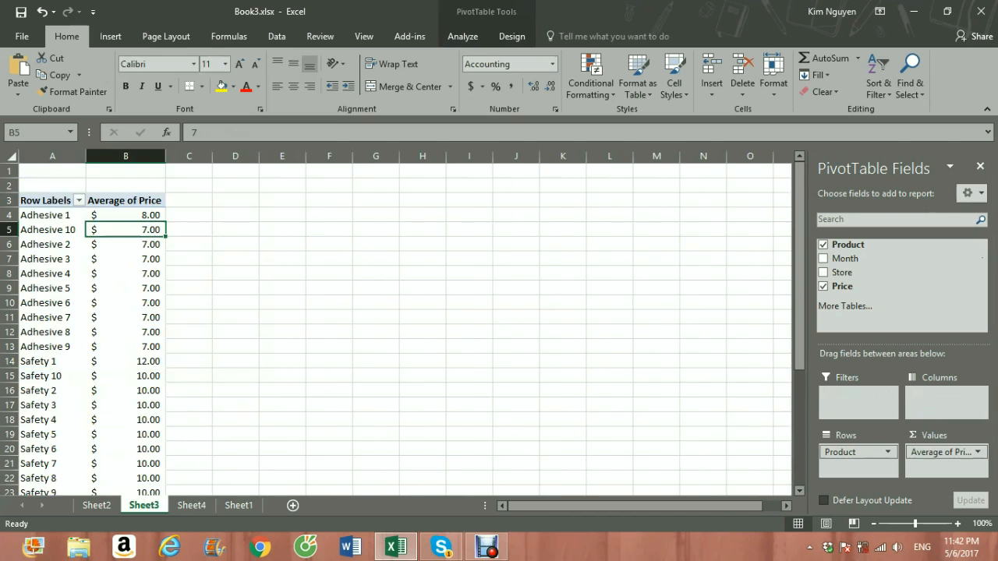
{"action": "key", "text": "ctrl+Page_Up"}
{"action": "key", "text": "ctrl+Page_Down"}
{"action": "key", "text": "ctrl+Page_Down"}
{"action": "key", "text": "ctrl+Page_Down"}
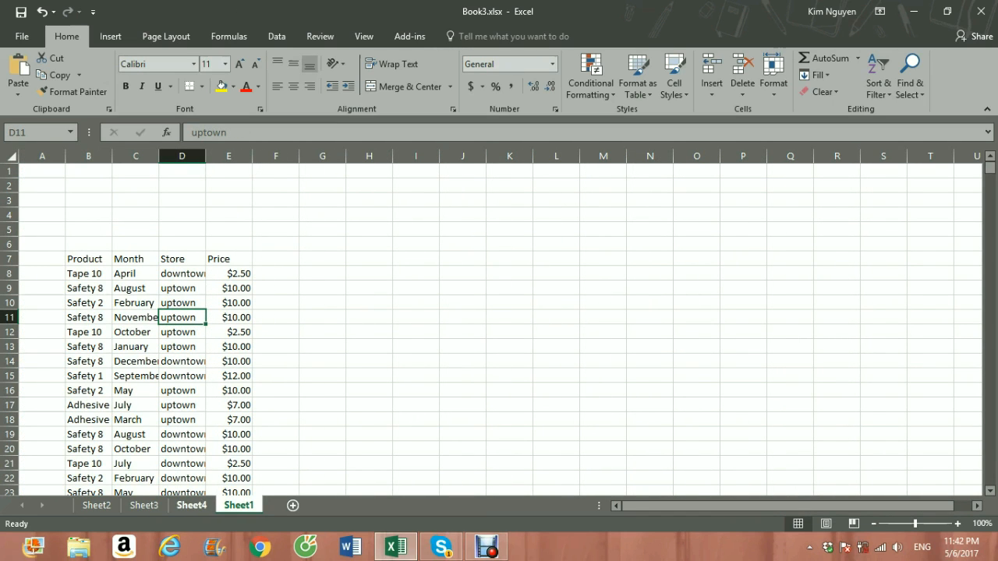
{"action": "left_click", "coordinate": [486, 546]}
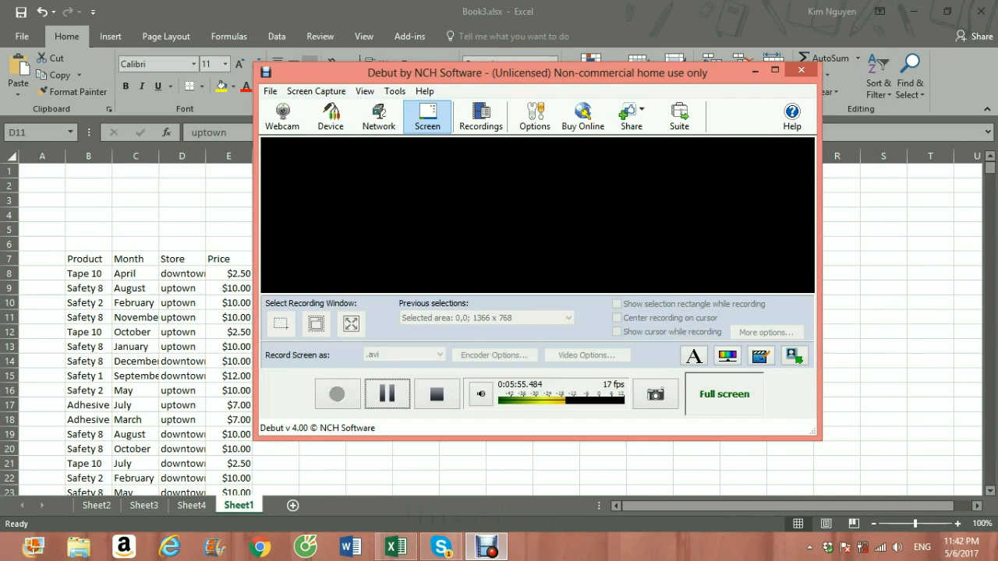